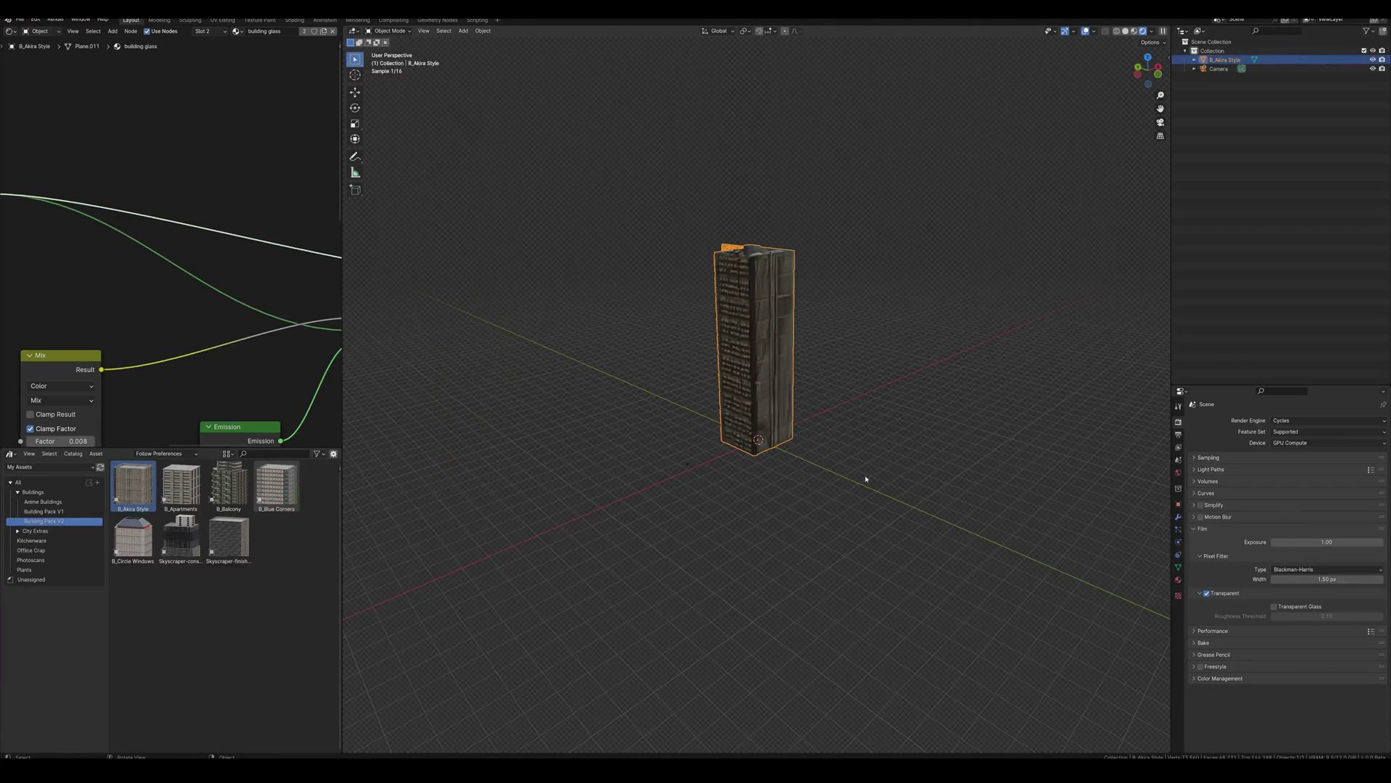
# - Add a cube, scale it up well beyond the building's width, and raise it along Z to enclose the building
pyautogui.hotkey('shift', 'a')
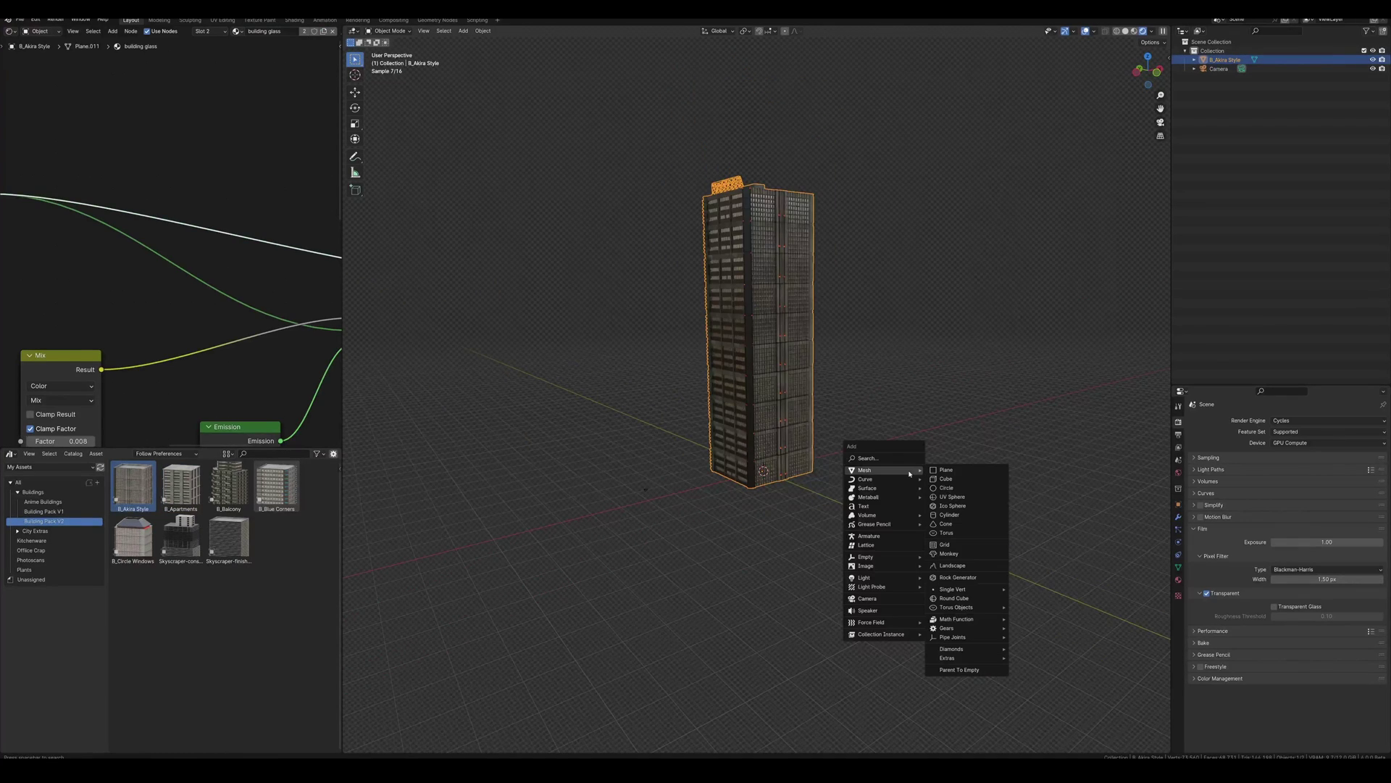
pyautogui.click(944, 482)
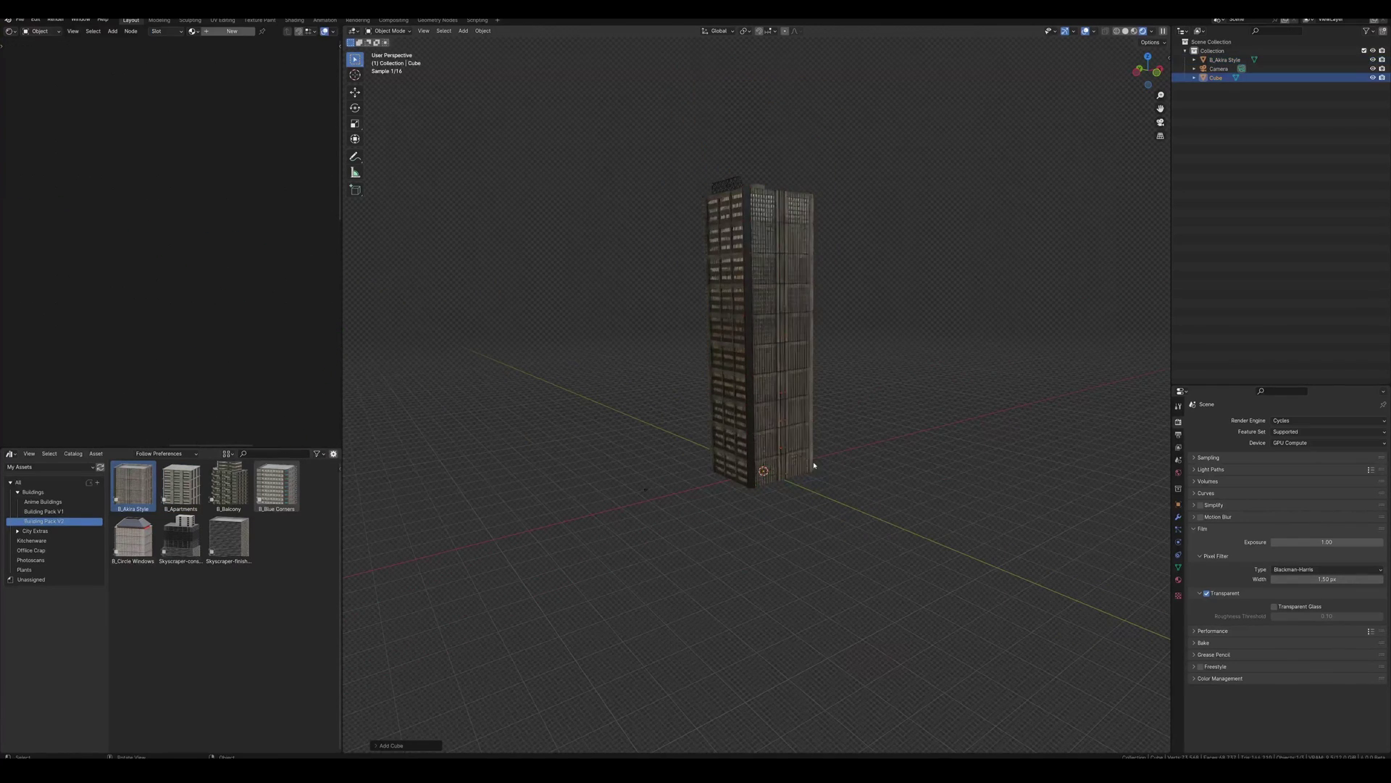
pyautogui.press('s')
pyautogui.click(540, 529)
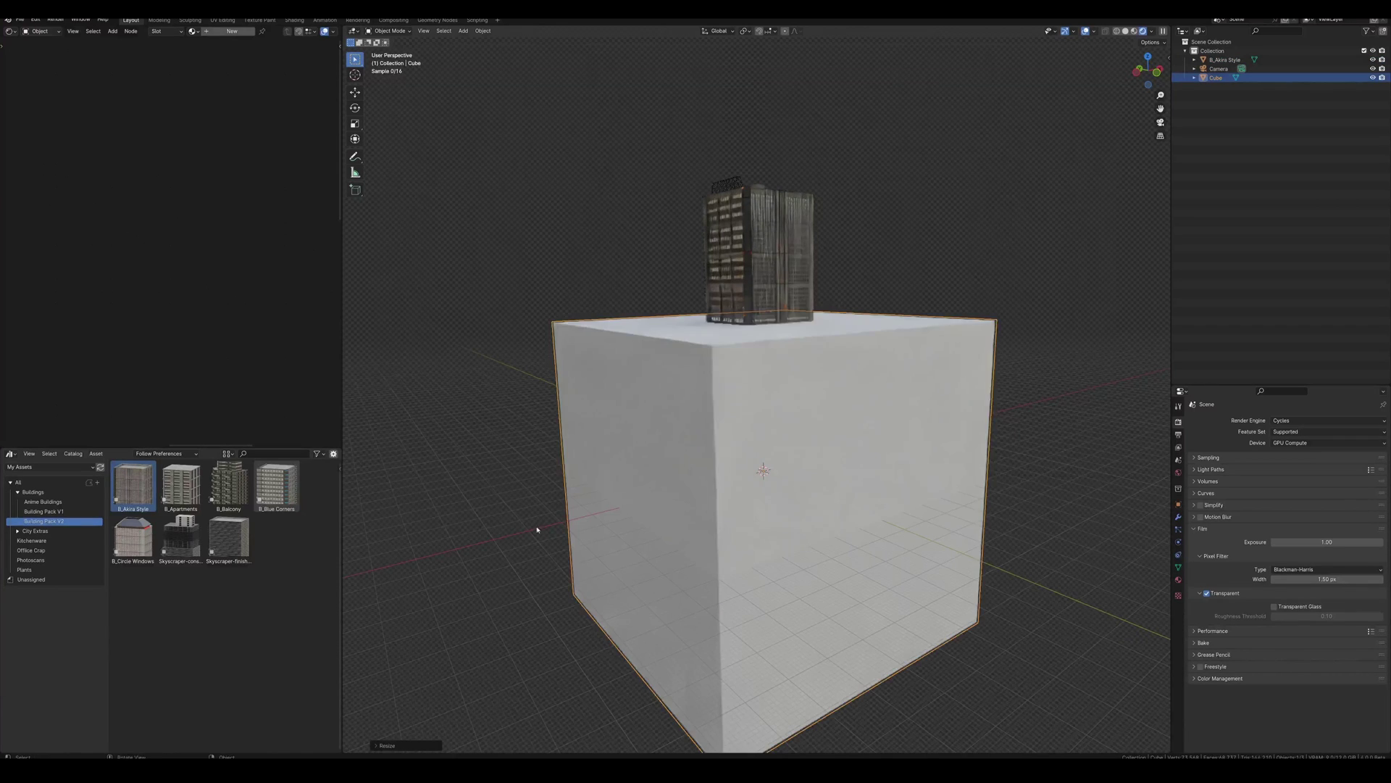
pyautogui.press('g')
pyautogui.press('z')
pyautogui.click(923, 376)
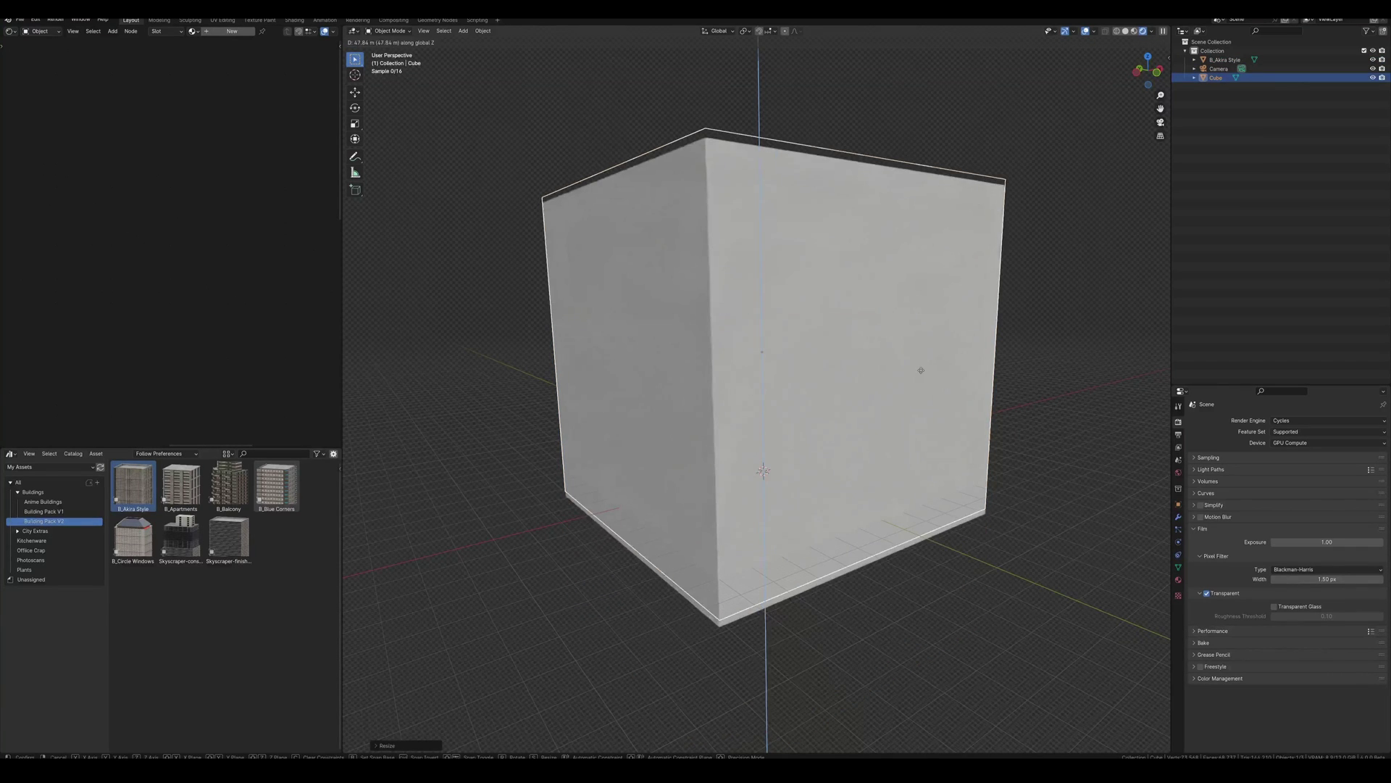
pyautogui.moveTo(923, 392); pyautogui.dragTo(919, 462, button='middle')
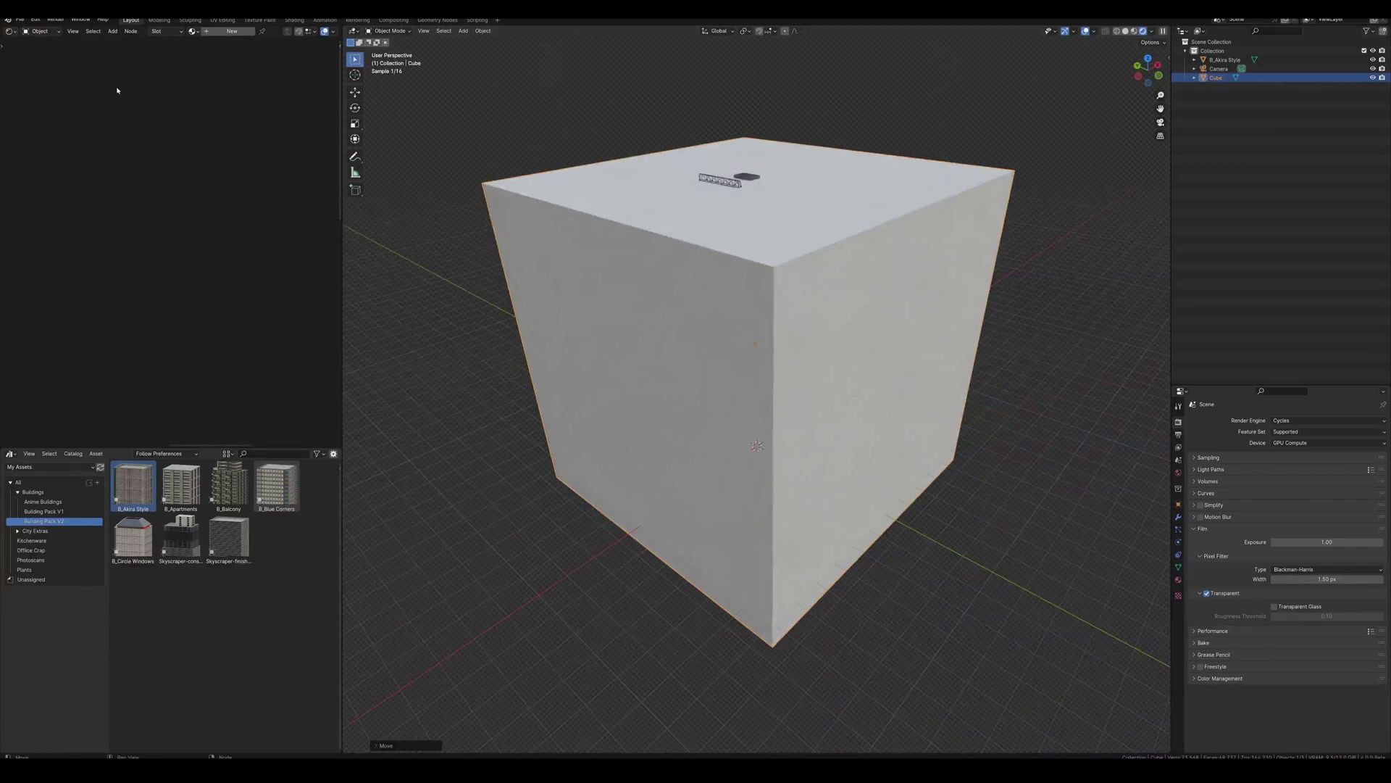
# - Give the cube a new material, replacing the Principled BSDF with a Volume Scatter shader connected to the Volume output
pyautogui.click(218, 32)
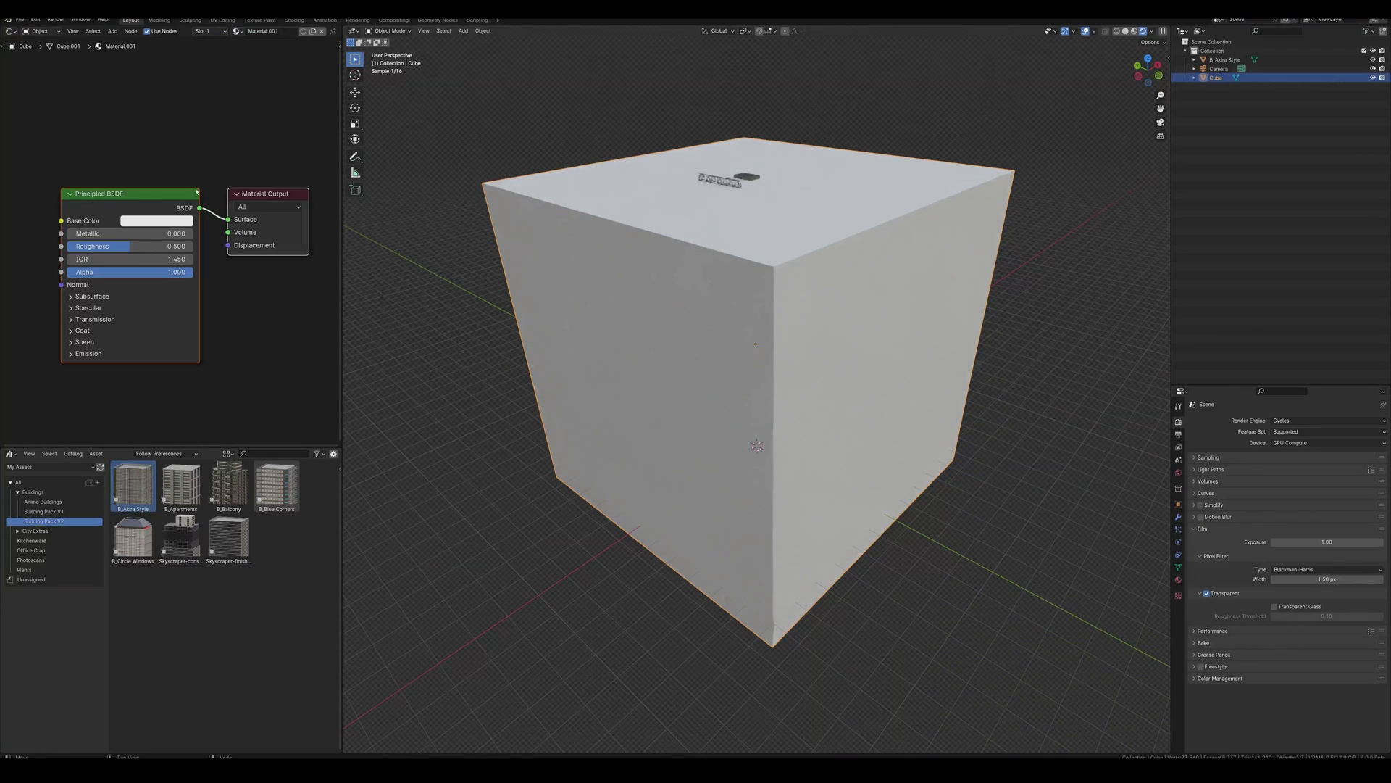
pyautogui.click(168, 199)
pyautogui.press('x')
pyautogui.hotkey('shift', 'a')
pyautogui.click(166, 199)
pyautogui.write('scatt')
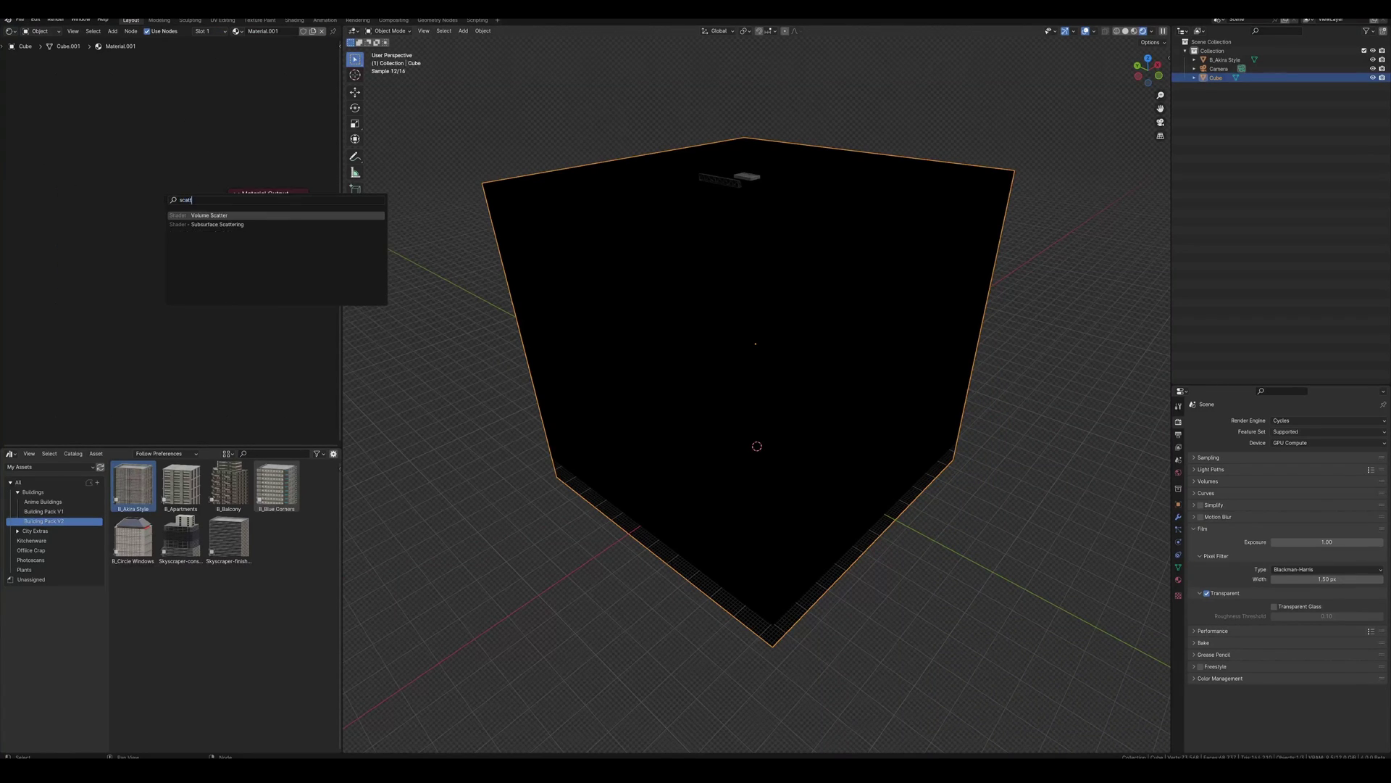
pyautogui.press('Return')
pyautogui.click(170, 232)
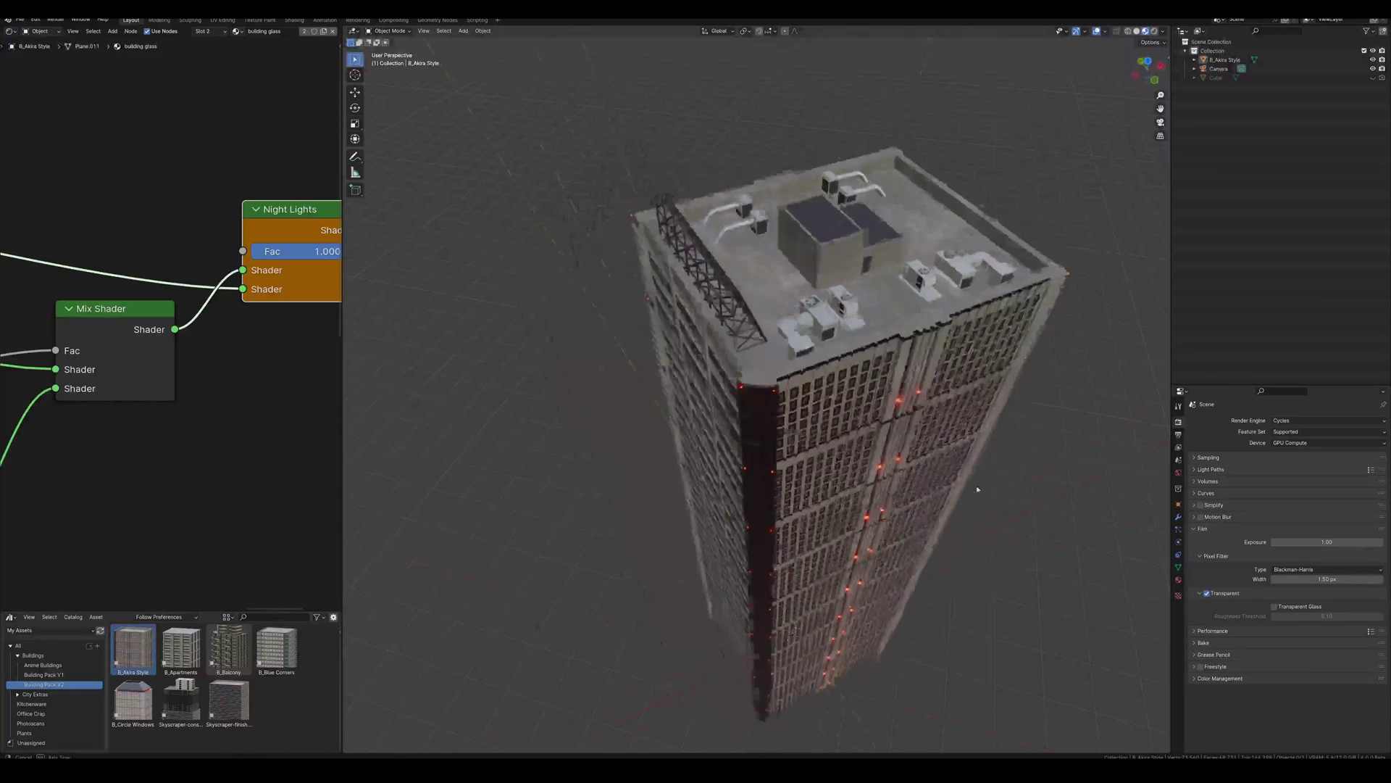
# - Raise the Night Lights factor of the building glass material to 1.000
pyautogui.moveTo(971, 464)
pyautogui.mouseDown(button='middle')
pyautogui.moveTo(998, 477)
pyautogui.moveTo(990, 461)
pyautogui.mouseUp(button='middle')
pyautogui.moveTo(231, 311); pyautogui.dragTo(168, 338, button='middle')
pyautogui.moveTo(283, 277); pyautogui.dragTo(331, 277)
pyautogui.moveTo(1062, 448); pyautogui.dragTo(954, 460, button='middle')
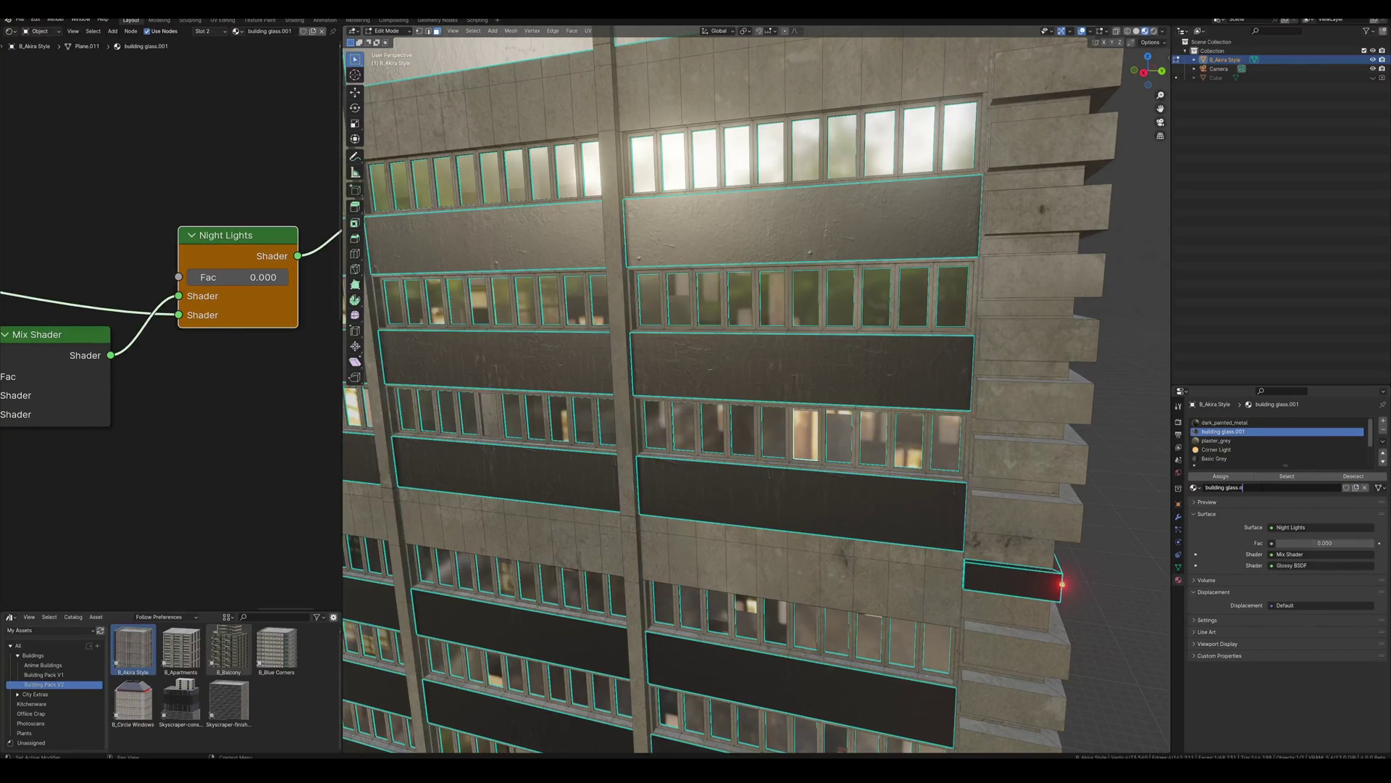
# - Rename the duplicated window glass material as "building glass.off" and leave mesh editing
pyautogui.write('ff')
pyautogui.press('Return')
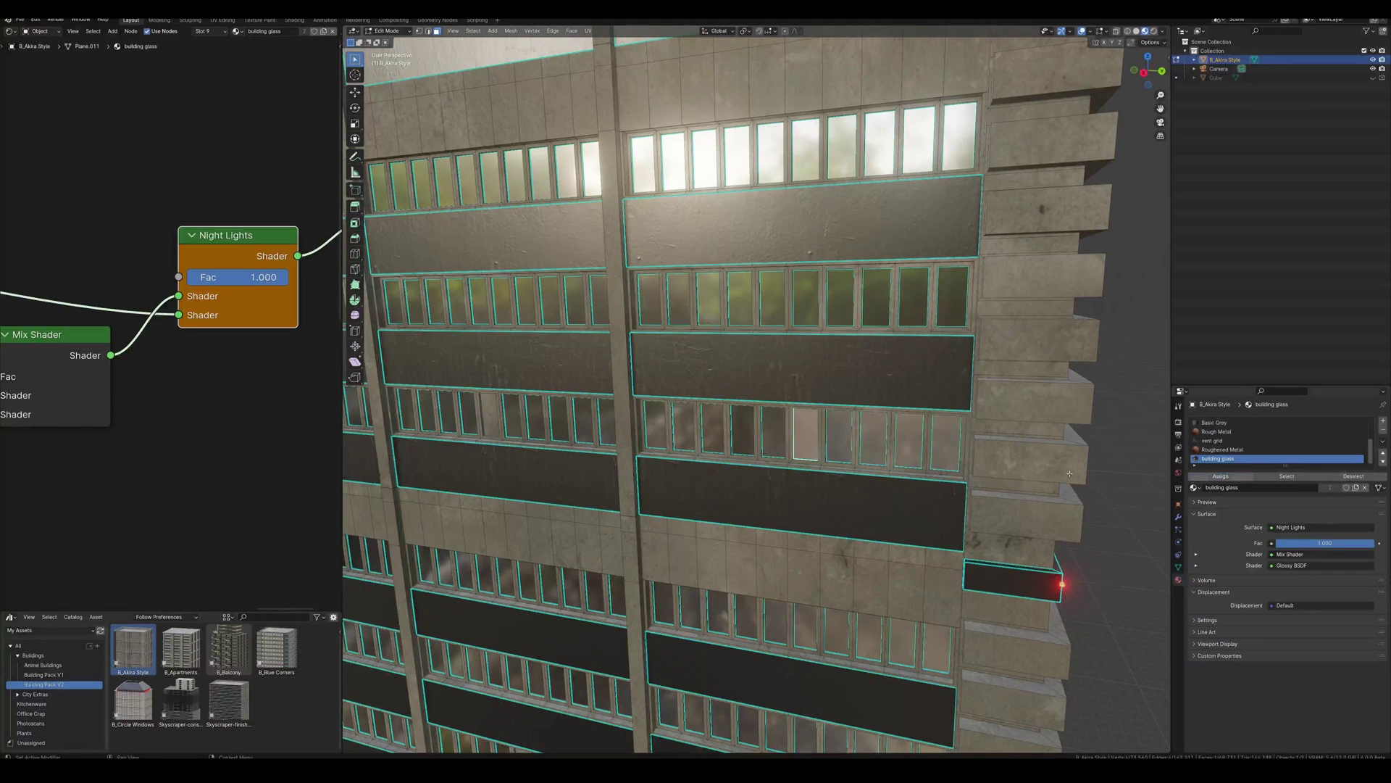
pyautogui.press('Tab')
# - Try a lower Night Lights factor on the building glass and inspect the building's facade and roof
pyautogui.moveTo(284, 277); pyautogui.dragTo(187, 277)
pyautogui.moveTo(1029, 529); pyautogui.dragTo(975, 519, button='middle')
pyautogui.scroll(-5, 929, 510)
pyautogui.keyDown('shift'); pyautogui.moveTo(932, 385); pyautogui.dragTo(843, 542, button='middle'); pyautogui.keyUp('shift')
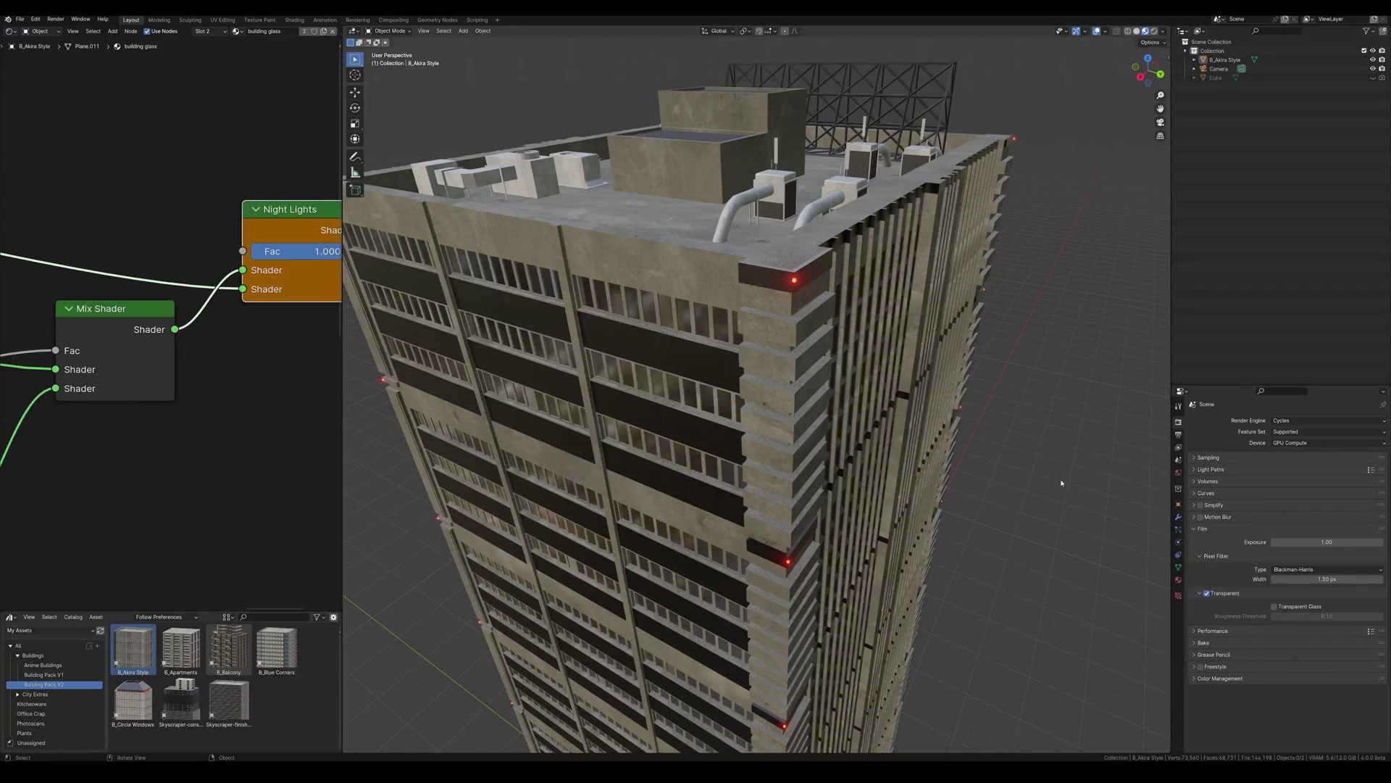
pyautogui.scroll(-2, 1062, 482)
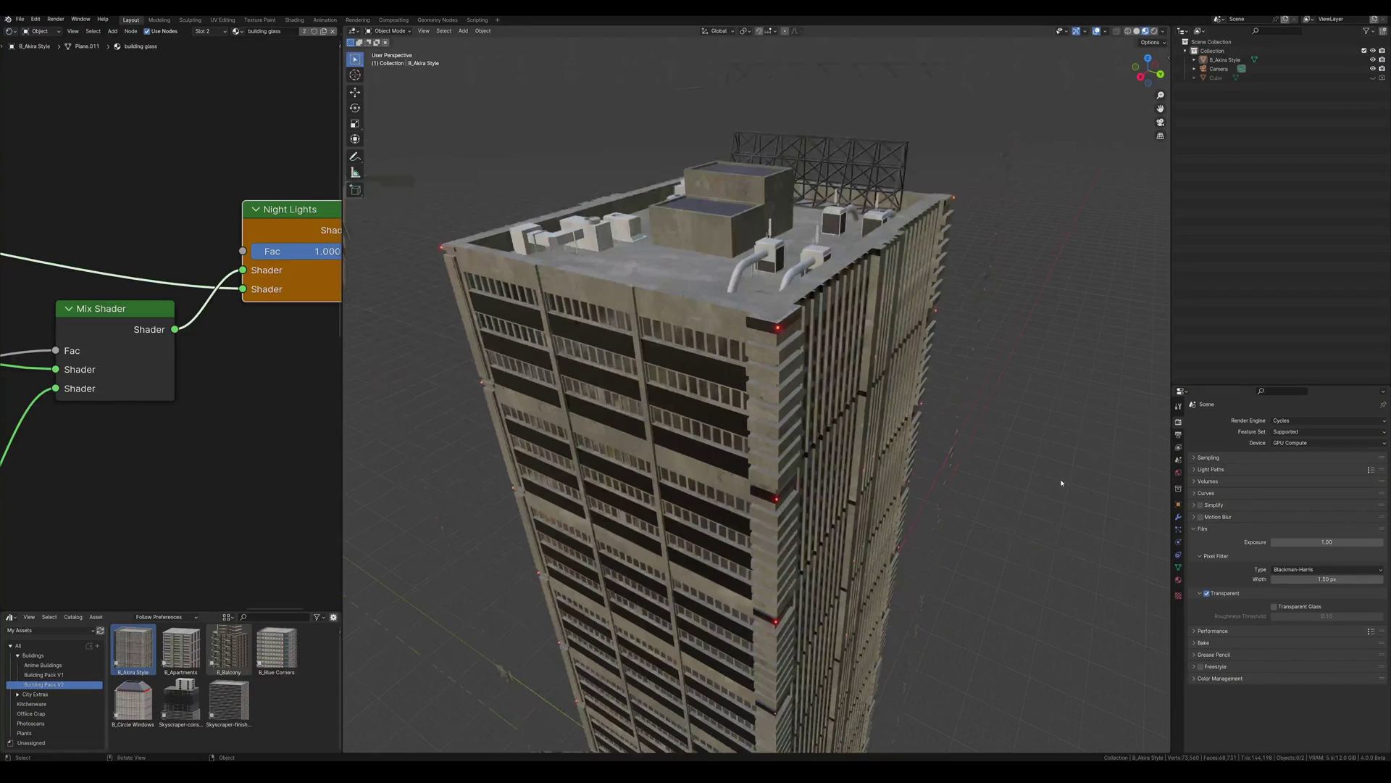
pyautogui.moveTo(1061, 483); pyautogui.dragTo(1050, 450, button='middle')
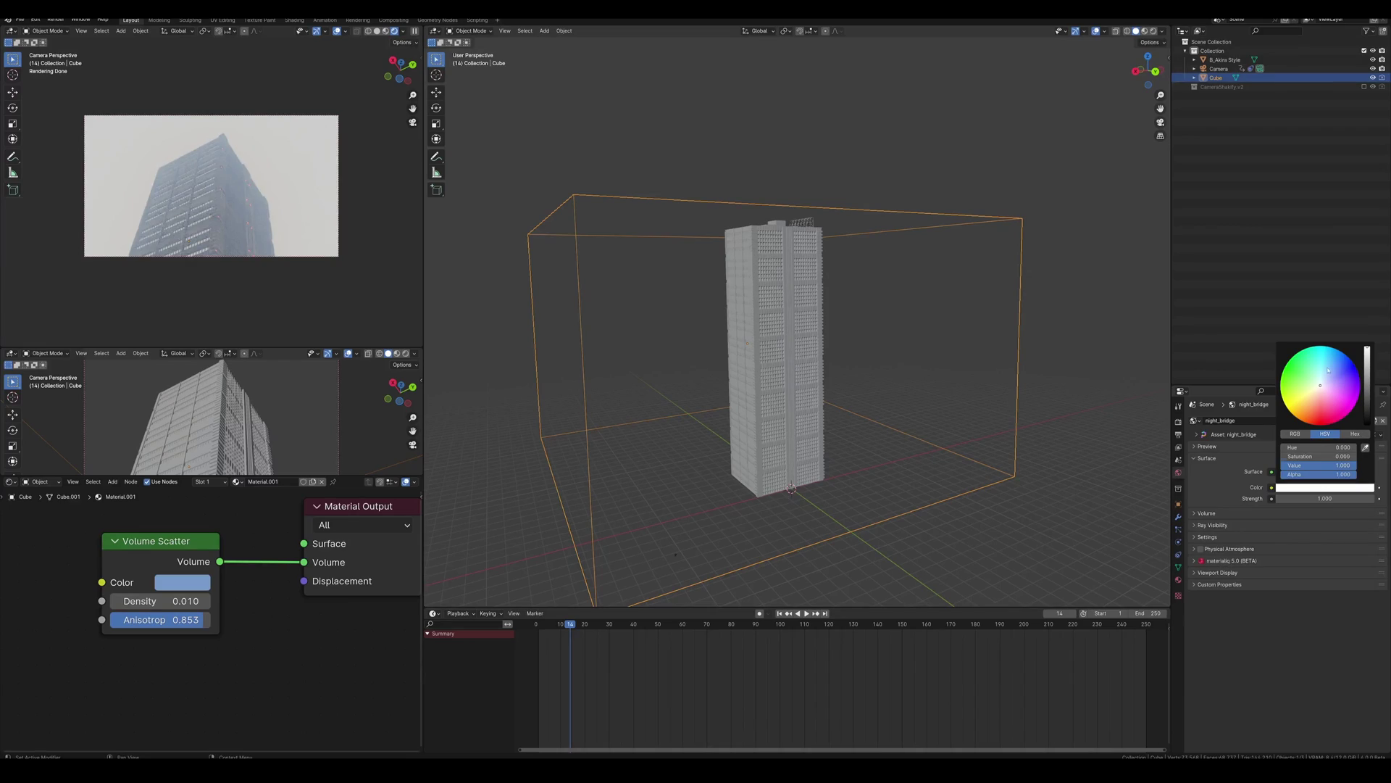
# - Set the world's emission color to a saturated blue and its strength to 0.5
pyautogui.click(1337, 353)
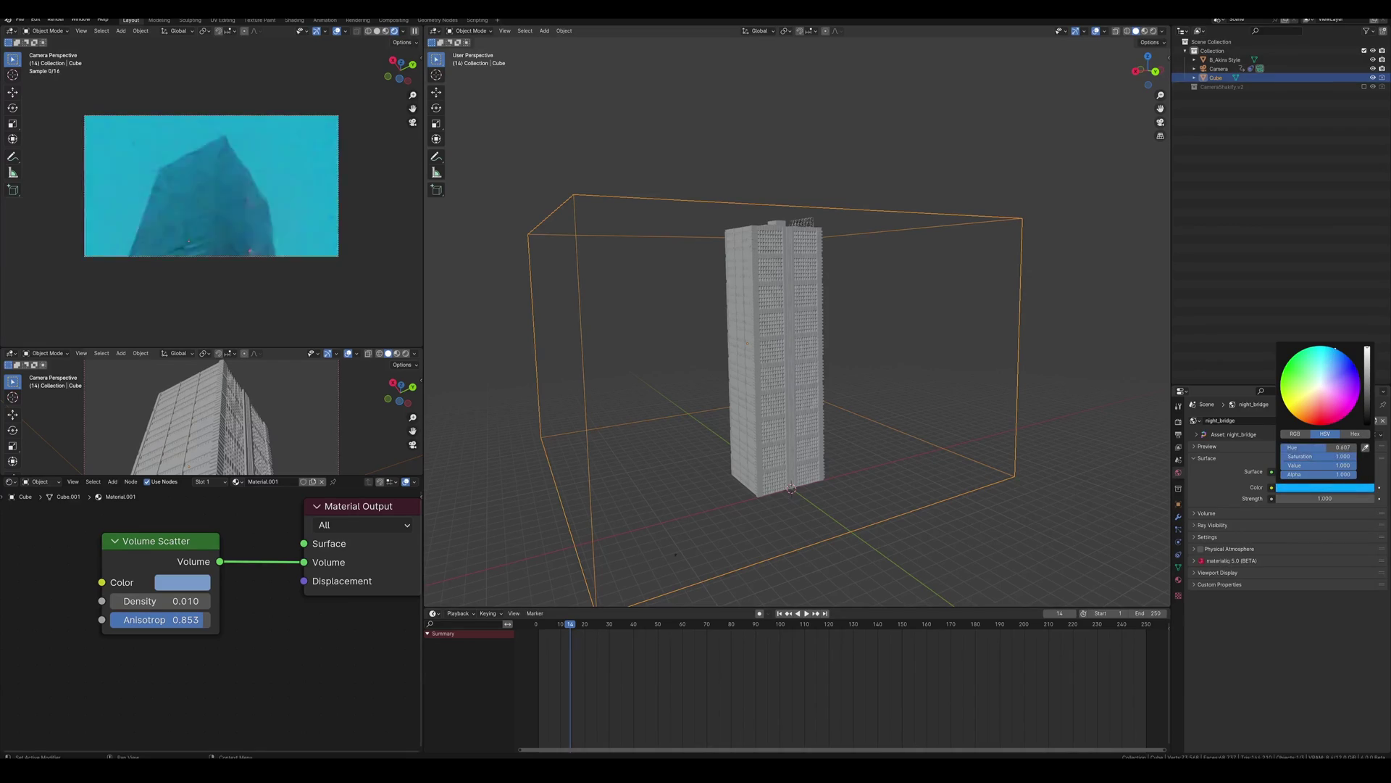
pyautogui.click(1343, 362)
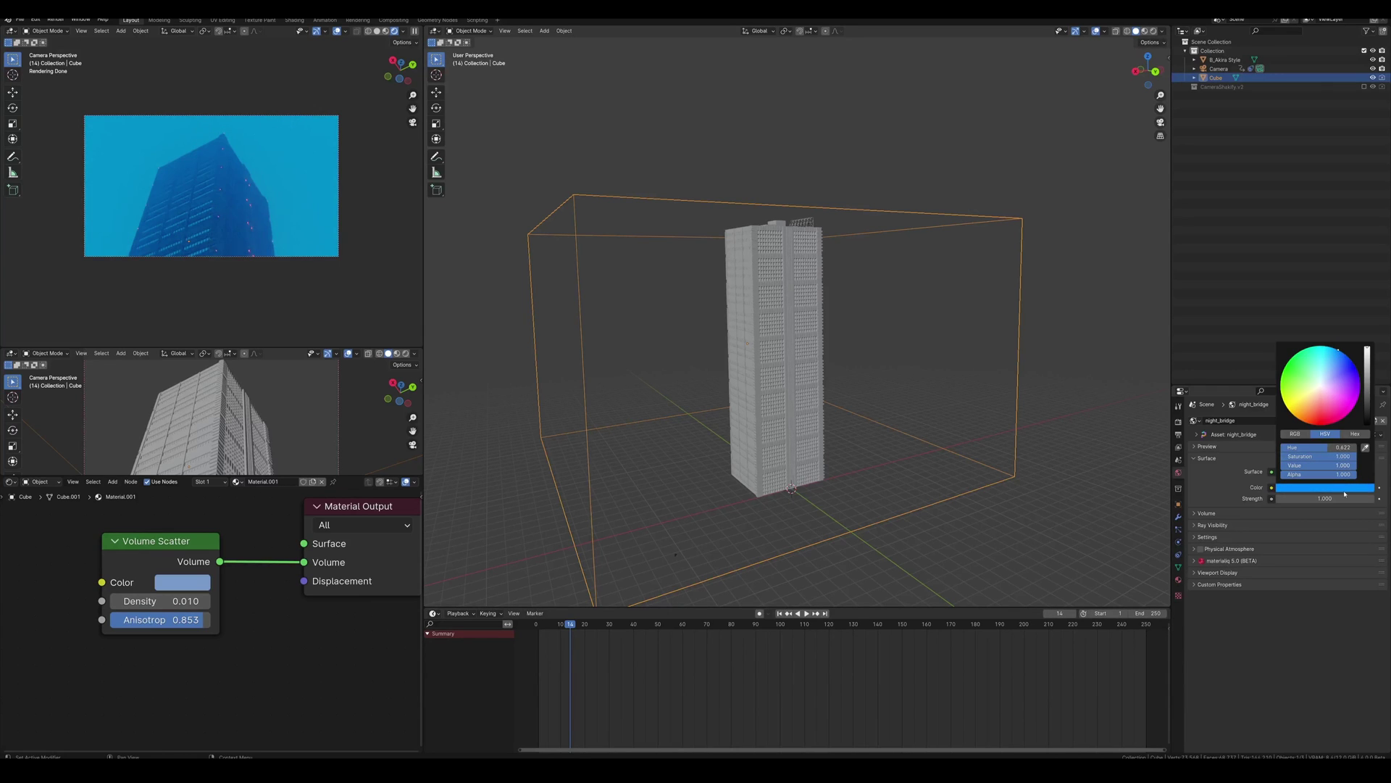
pyautogui.click(1311, 498)
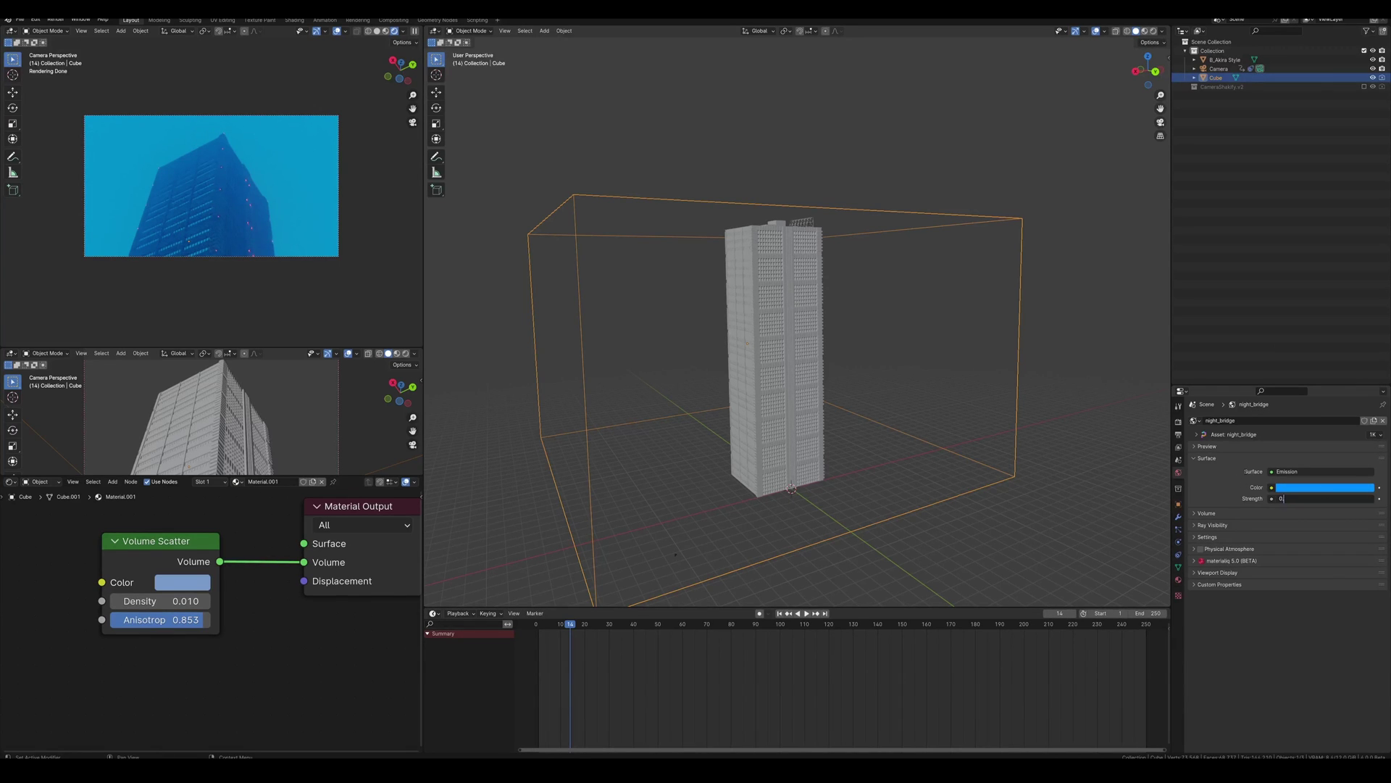
pyautogui.press('Return')
pyautogui.click(928, 320)
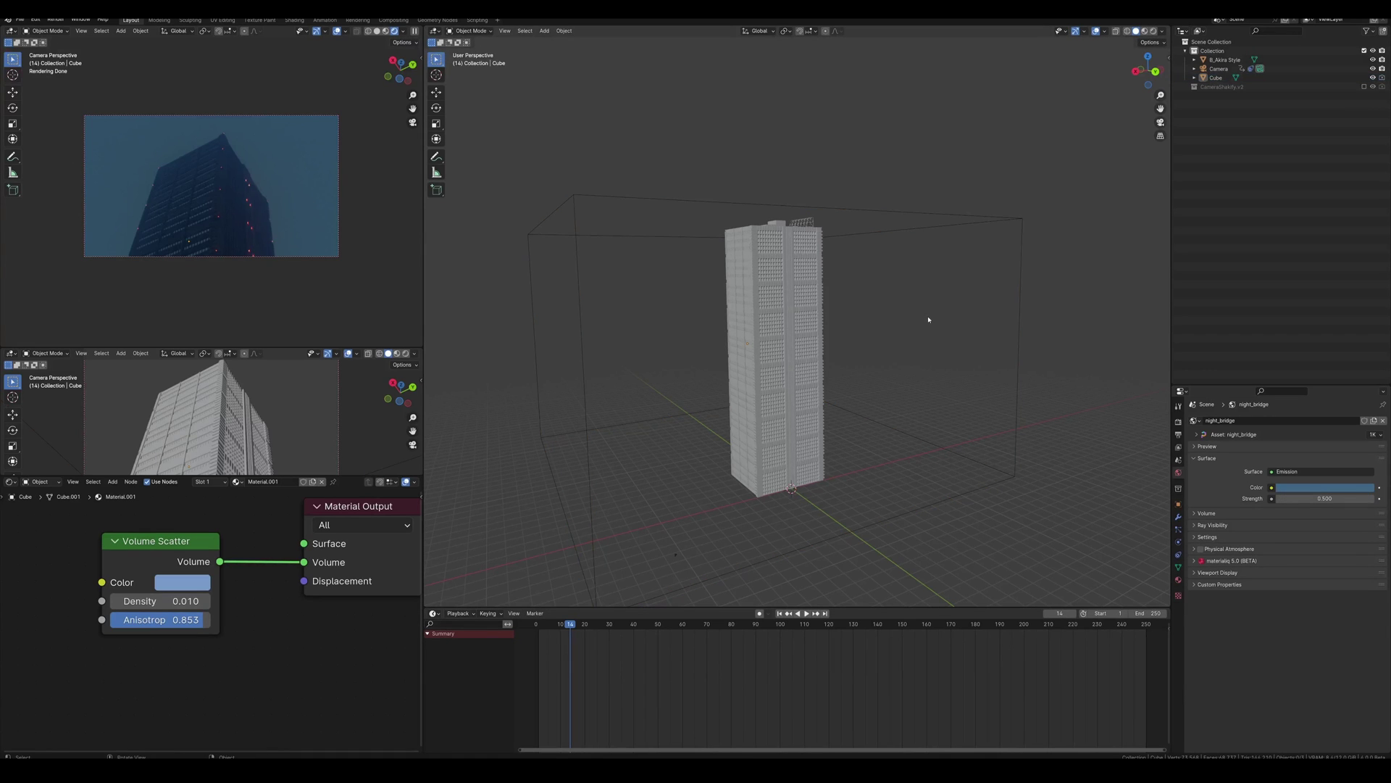
# - Raise the volume cube along Z above the building's base and widen the camera viewport
pyautogui.moveTo(974, 172); pyautogui.dragTo(899, 269)
pyautogui.press('g')
pyautogui.press('z')
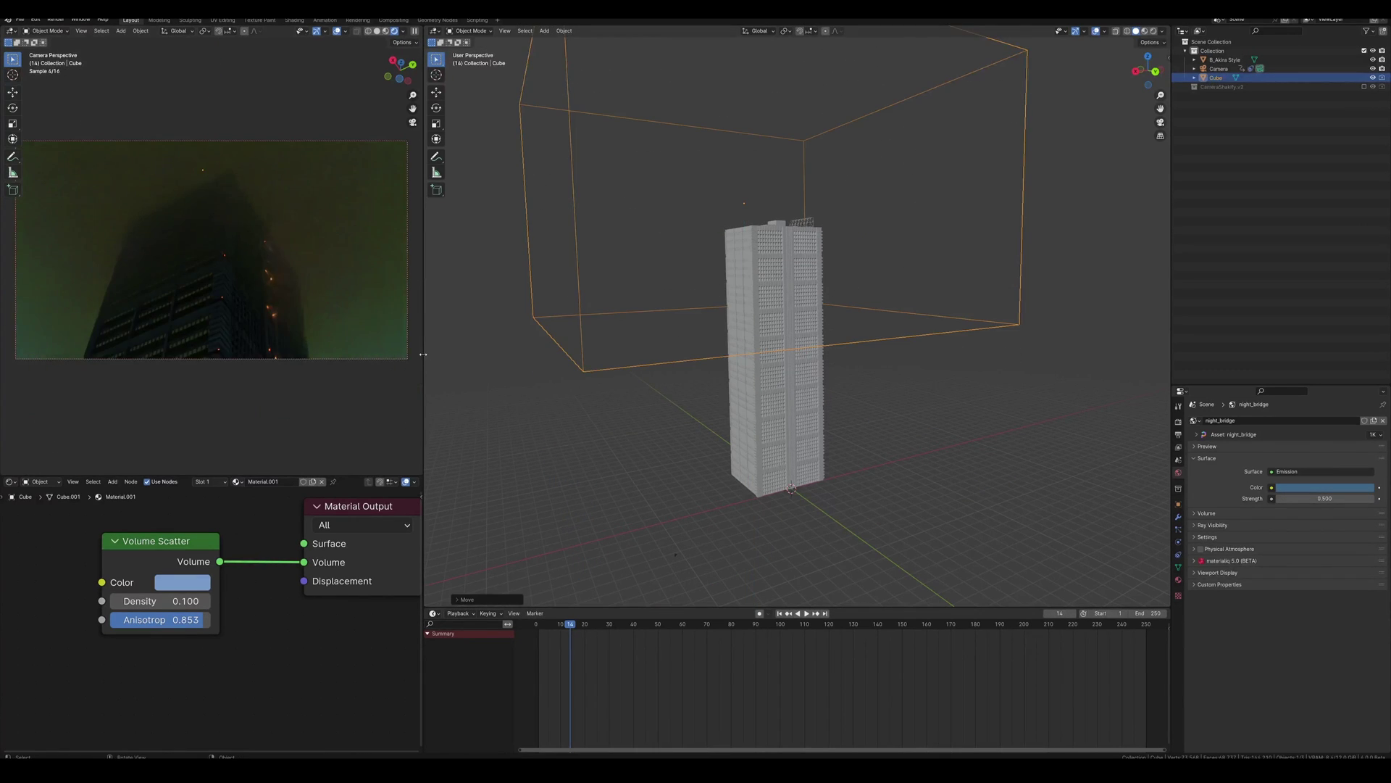
pyautogui.moveTo(424, 357); pyautogui.dragTo(529, 366)
# - Lower the volume cube along Z until it surrounds the whole building
pyautogui.press('g')
pyautogui.press('z')
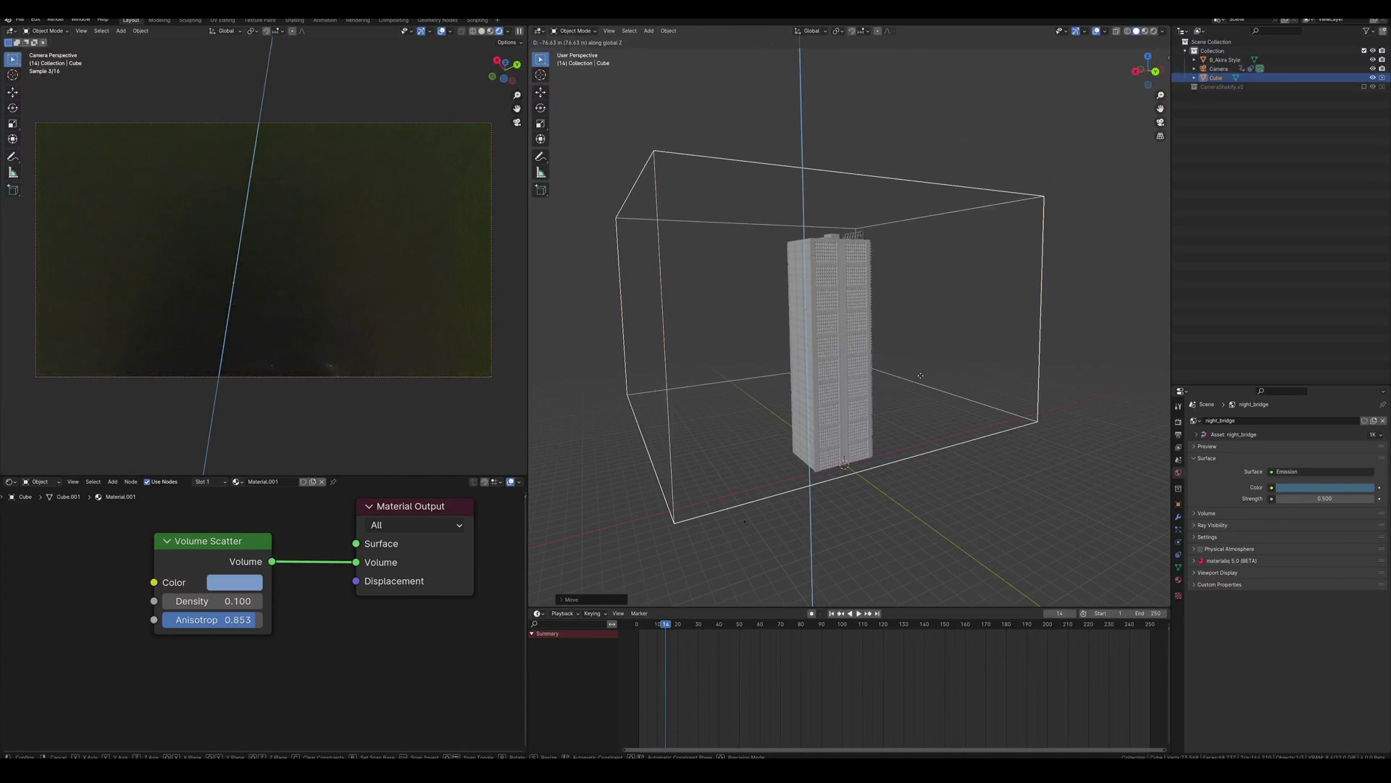
pyautogui.click(920, 375)
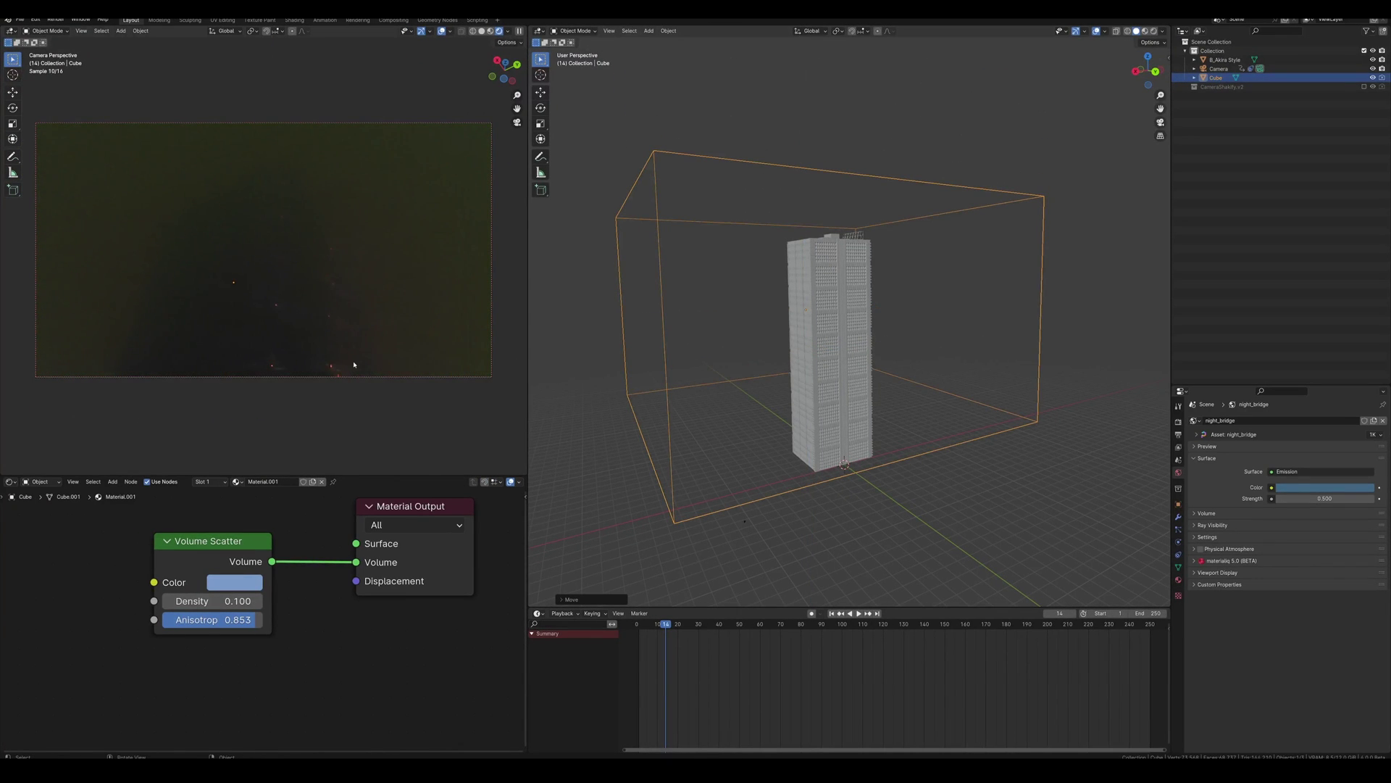
# - Set the Volume Scatter density to 0.05, and reduce it further to 0.025
pyautogui.click(231, 599)
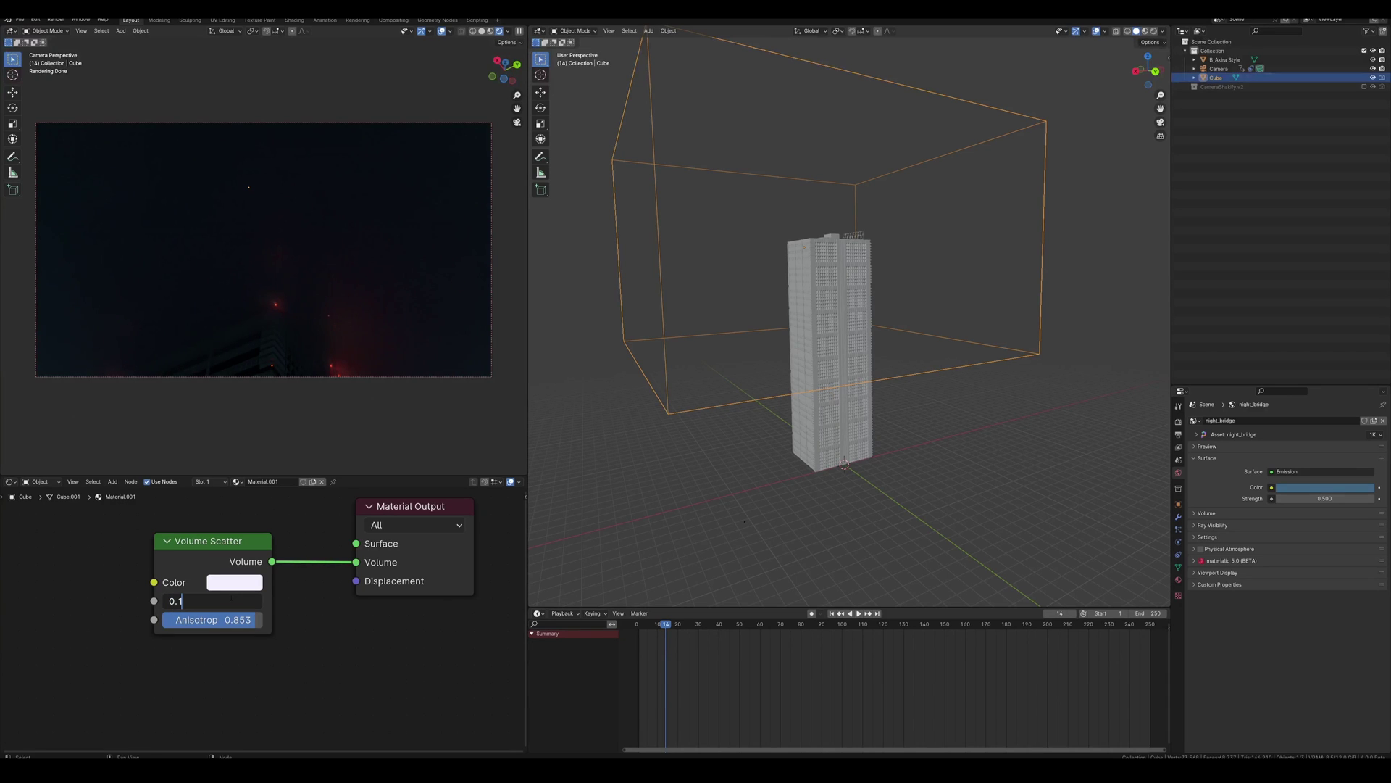
pyautogui.write('0.05')
pyautogui.press('Return')
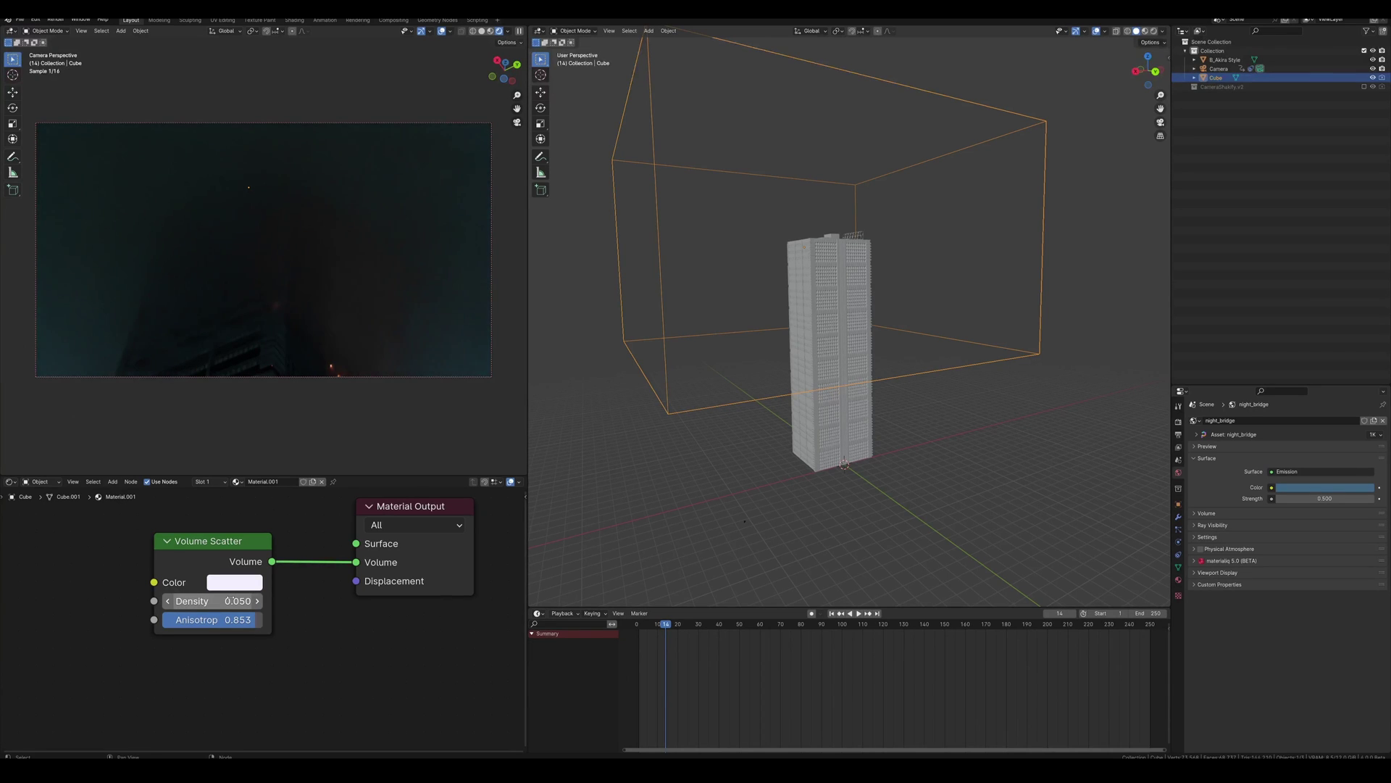
pyautogui.click(232, 600)
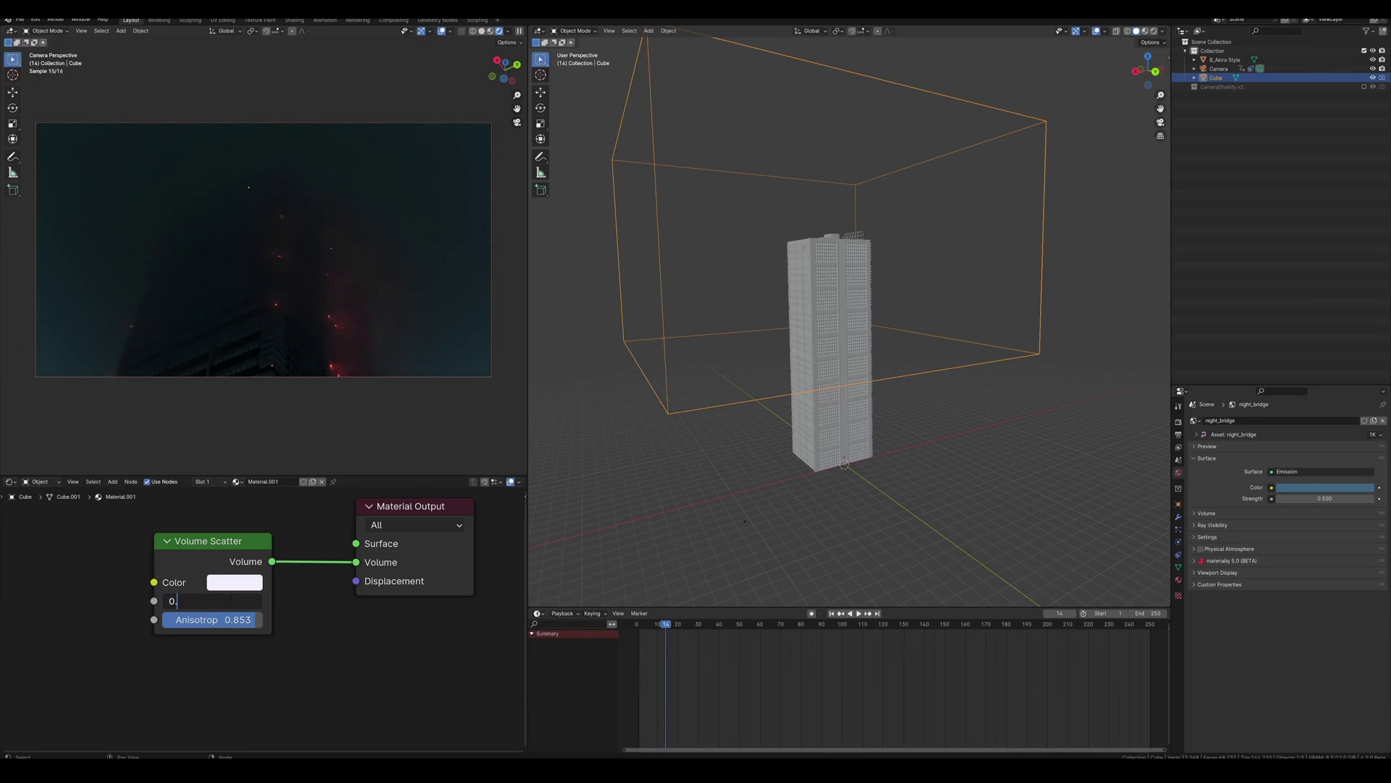
pyautogui.write('0.025')
pyautogui.press('Return')
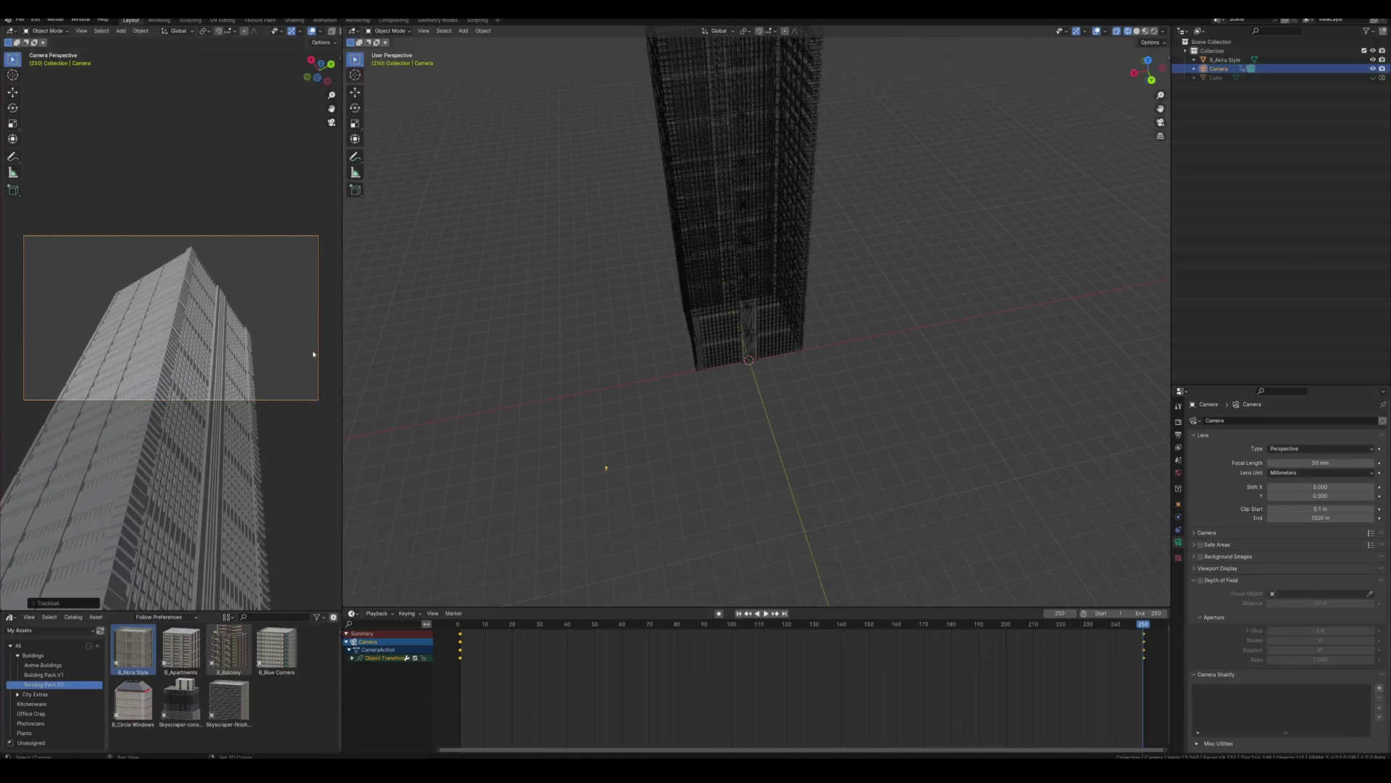
# - Insert a Location & Rotation keyframe for the camera at frame 250 and scrub the timeline
pyautogui.press('i')
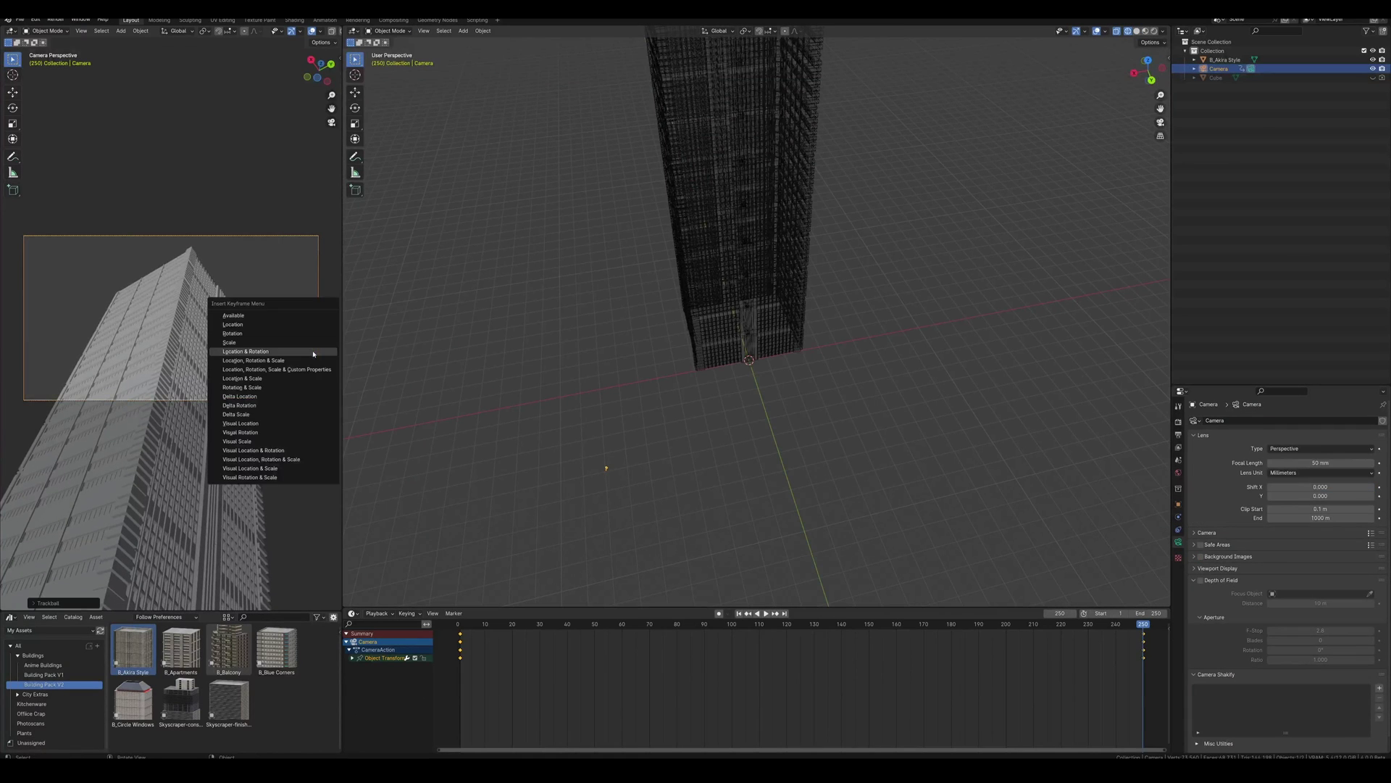
pyautogui.click(313, 354)
pyautogui.moveTo(1149, 628); pyautogui.dragTo(1145, 661)
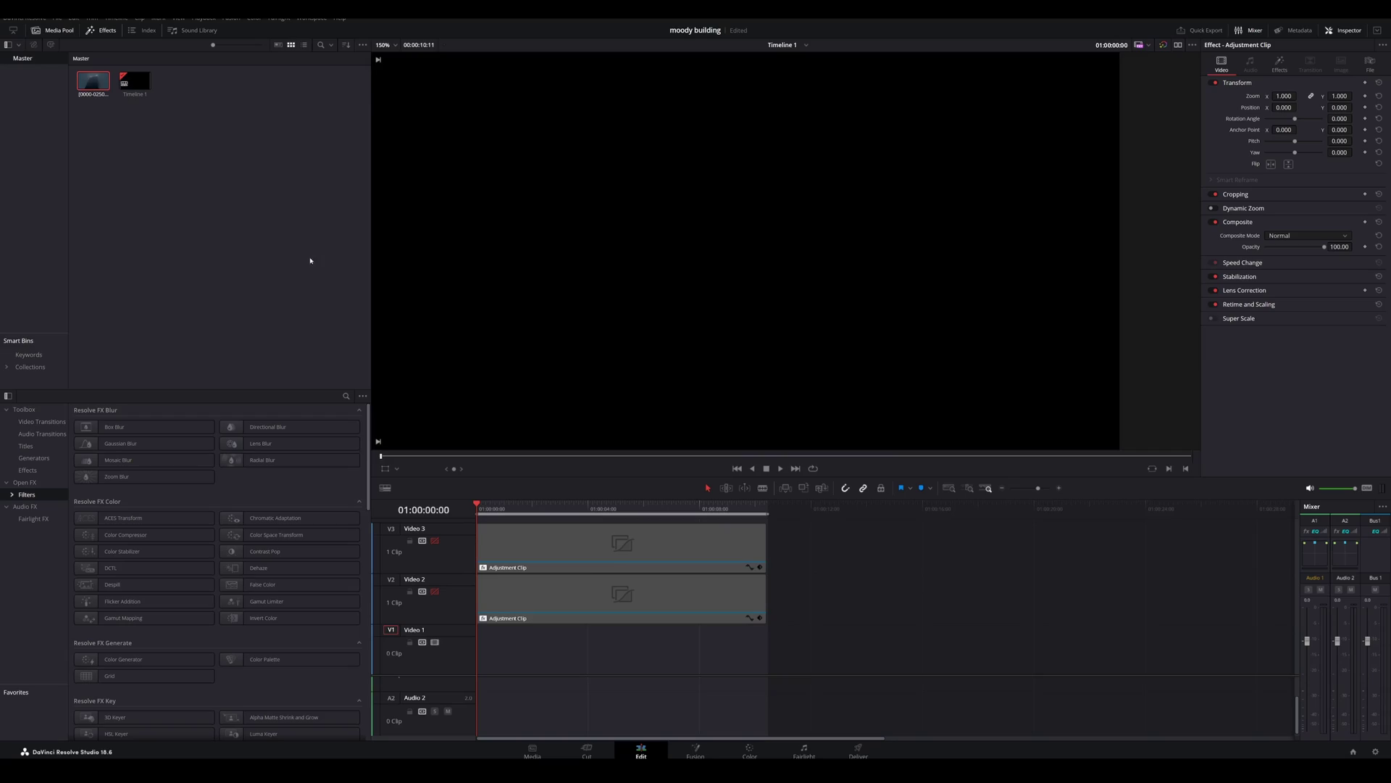
# - Switch to DaVinci Resolve and place the rendered image sequence on the Video 1 track
pyautogui.click(90, 82)
pyautogui.moveTo(90, 81); pyautogui.dragTo(481, 661)
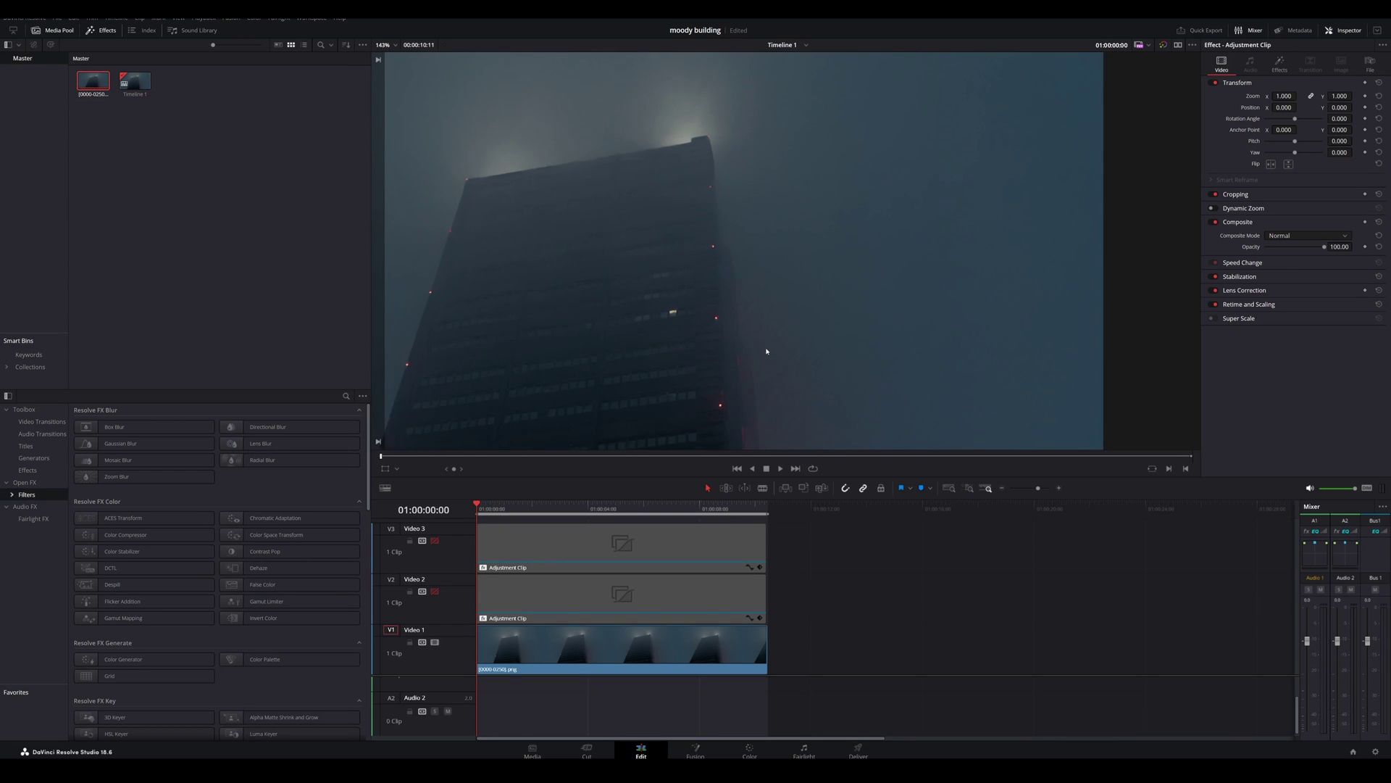
# - Enable the Video 2 and Video 3 adjustment clip tracks and play the timeline
pyautogui.click(435, 592)
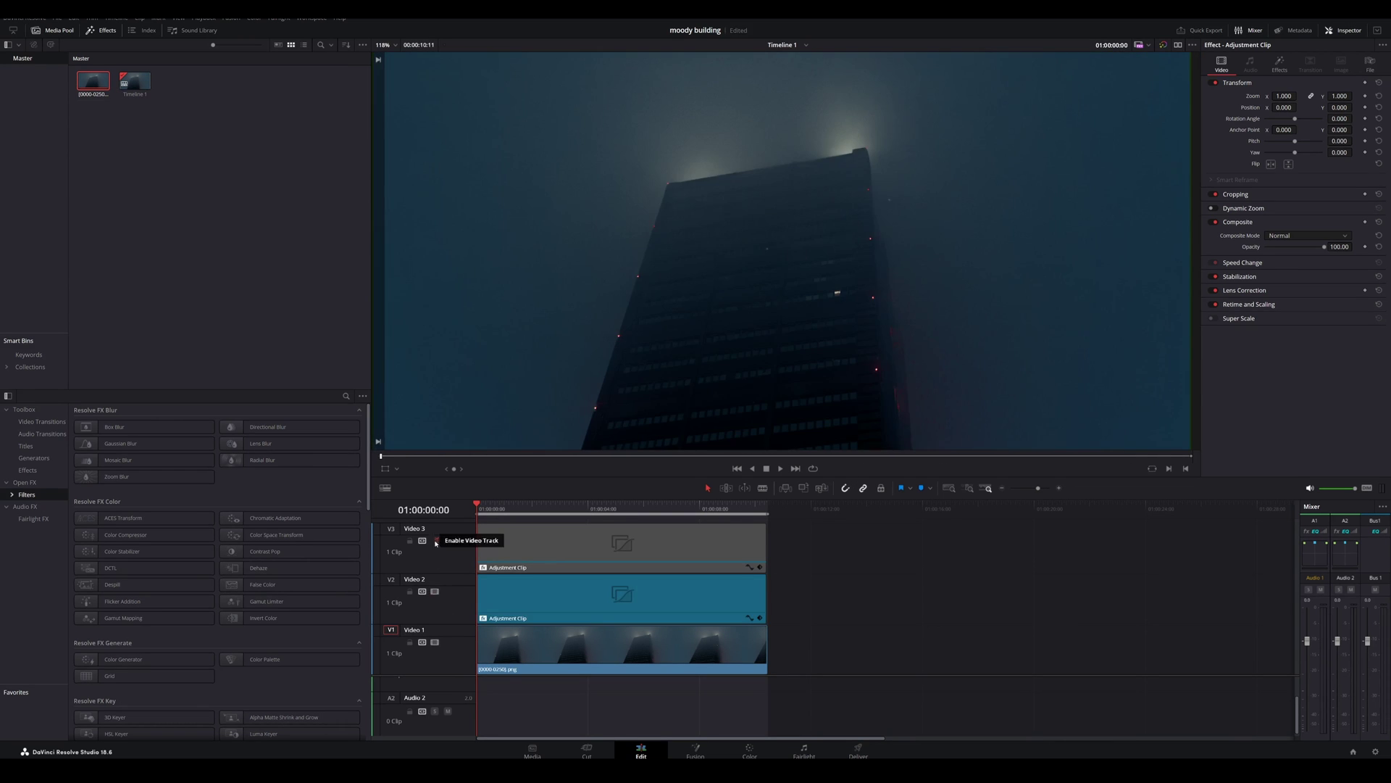
pyautogui.click(435, 541)
pyautogui.press('space')
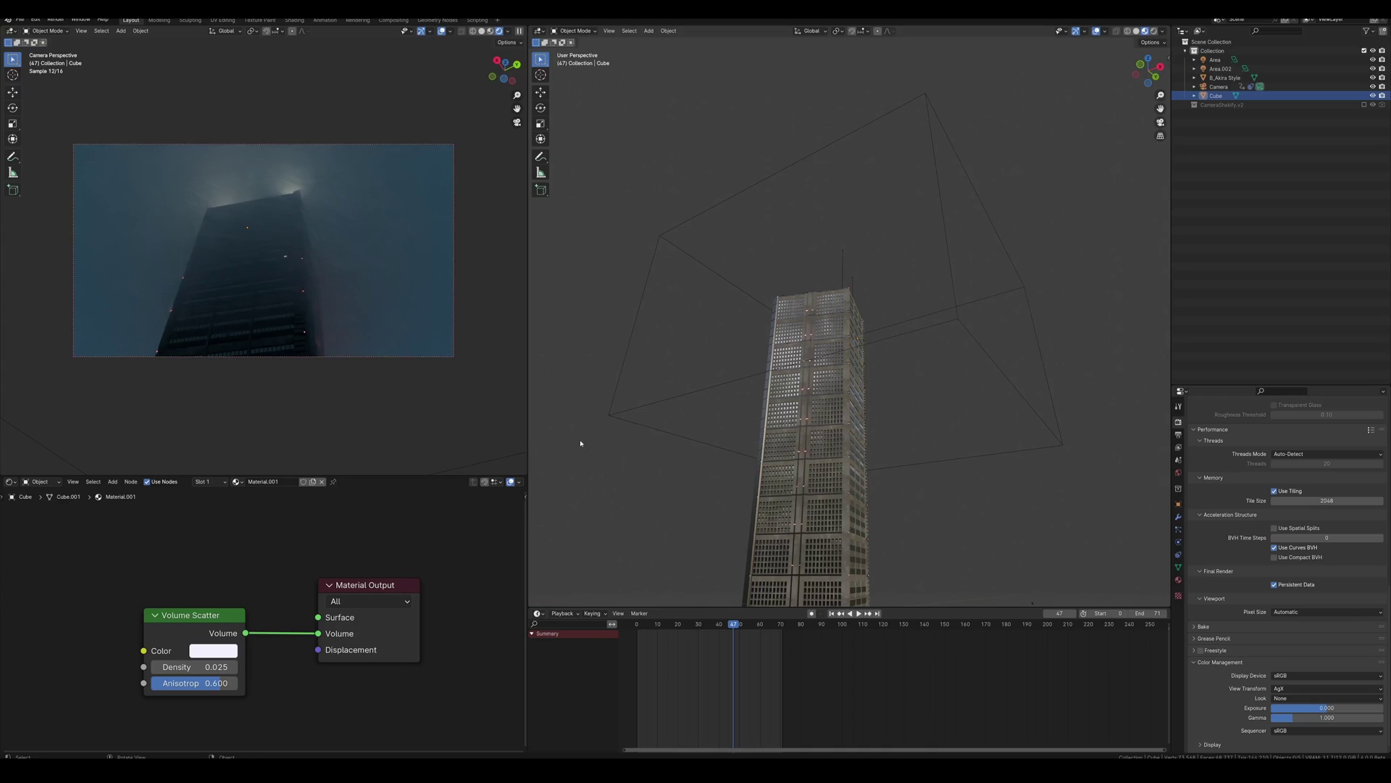
# - Switch back to Blender, play the animation, and examine the foggy building in the rendered camera view
pyautogui.press('space')
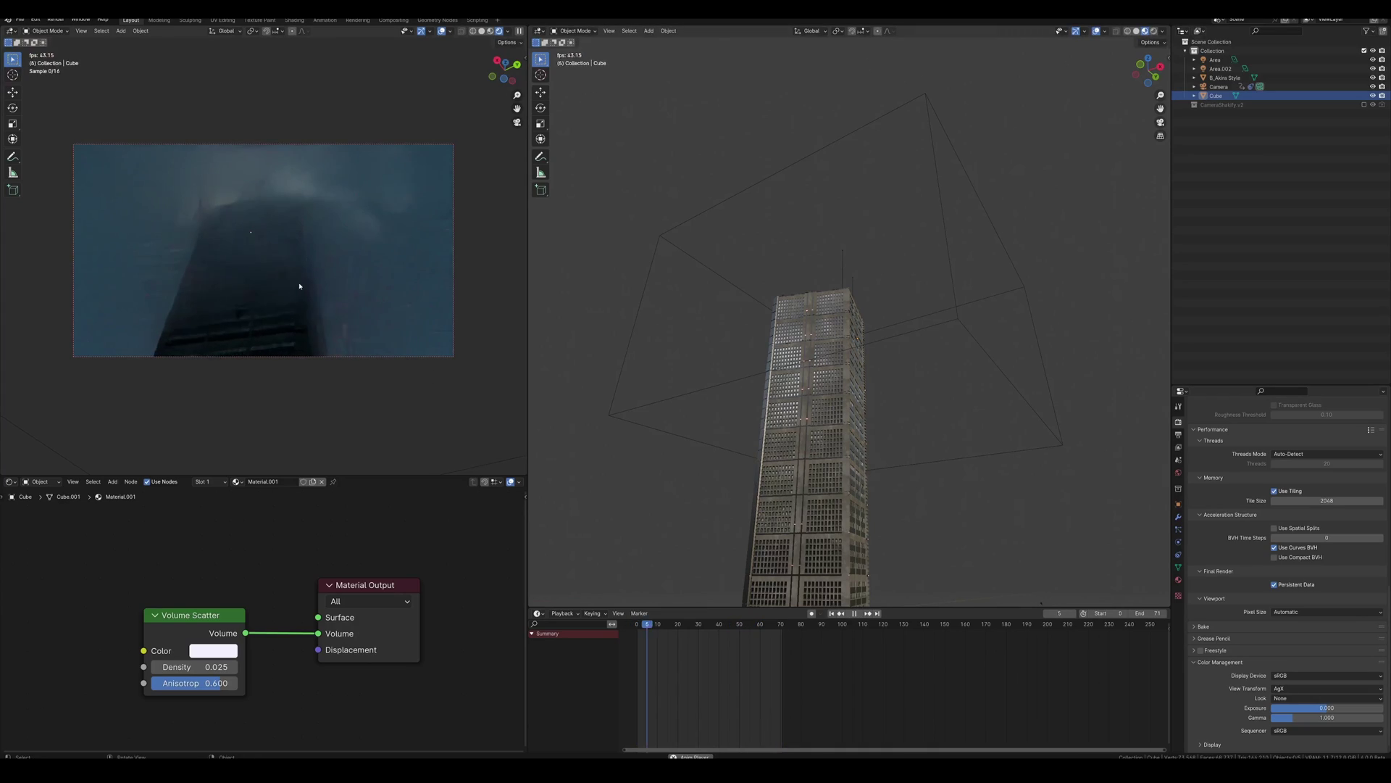
pyautogui.press('space')
pyautogui.scroll(4, 280, 250)
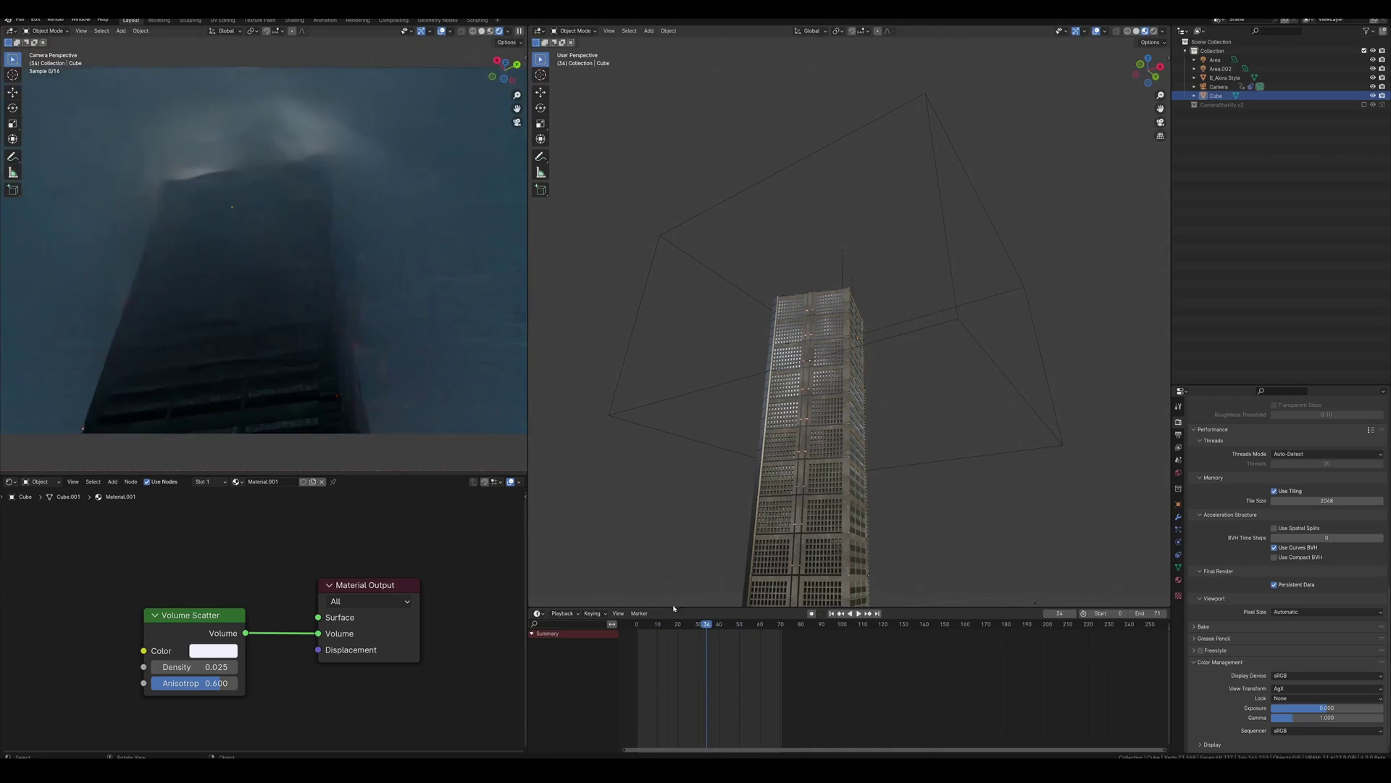
pyautogui.scroll(-1, 488, 427)
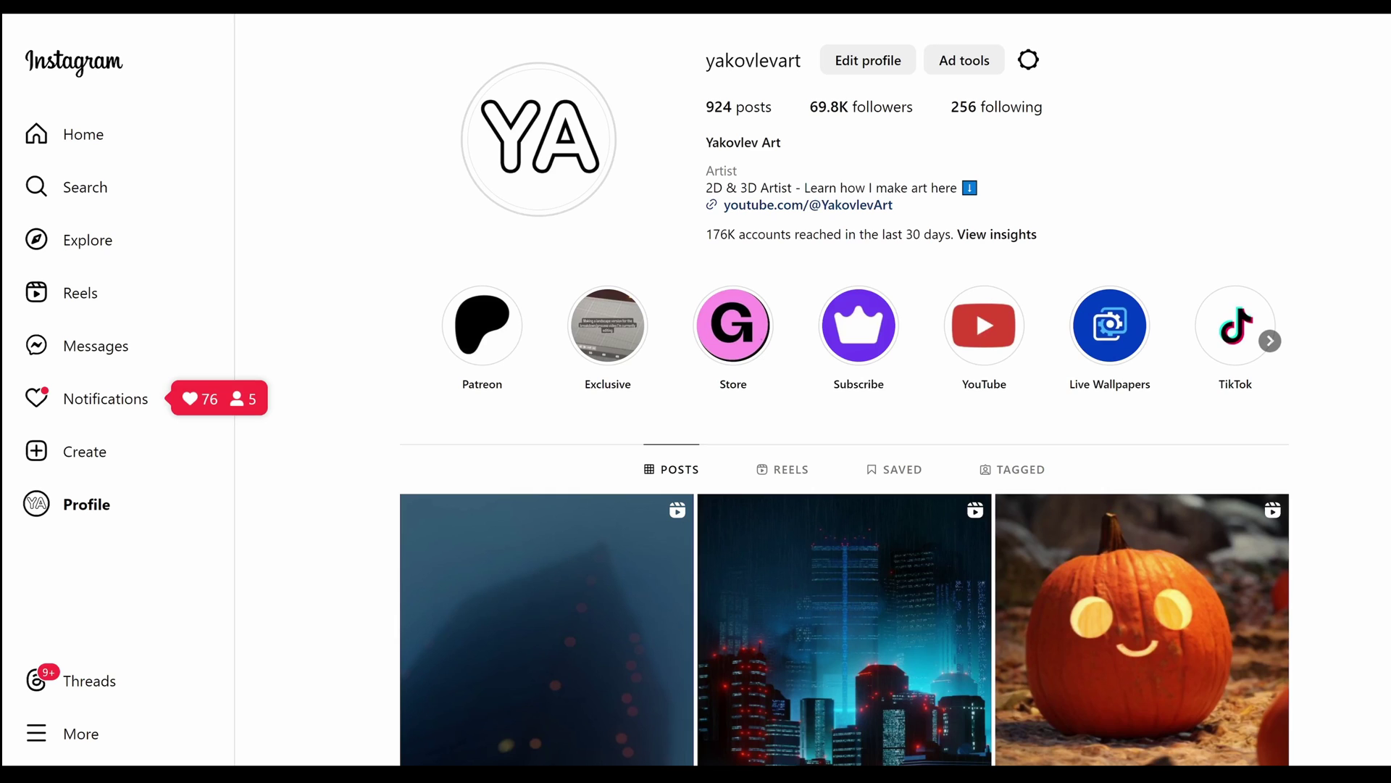
# - Switch to the Instagram profile, view the post of the foggy building, and close it
pyautogui.scroll(-3, 919, 472)
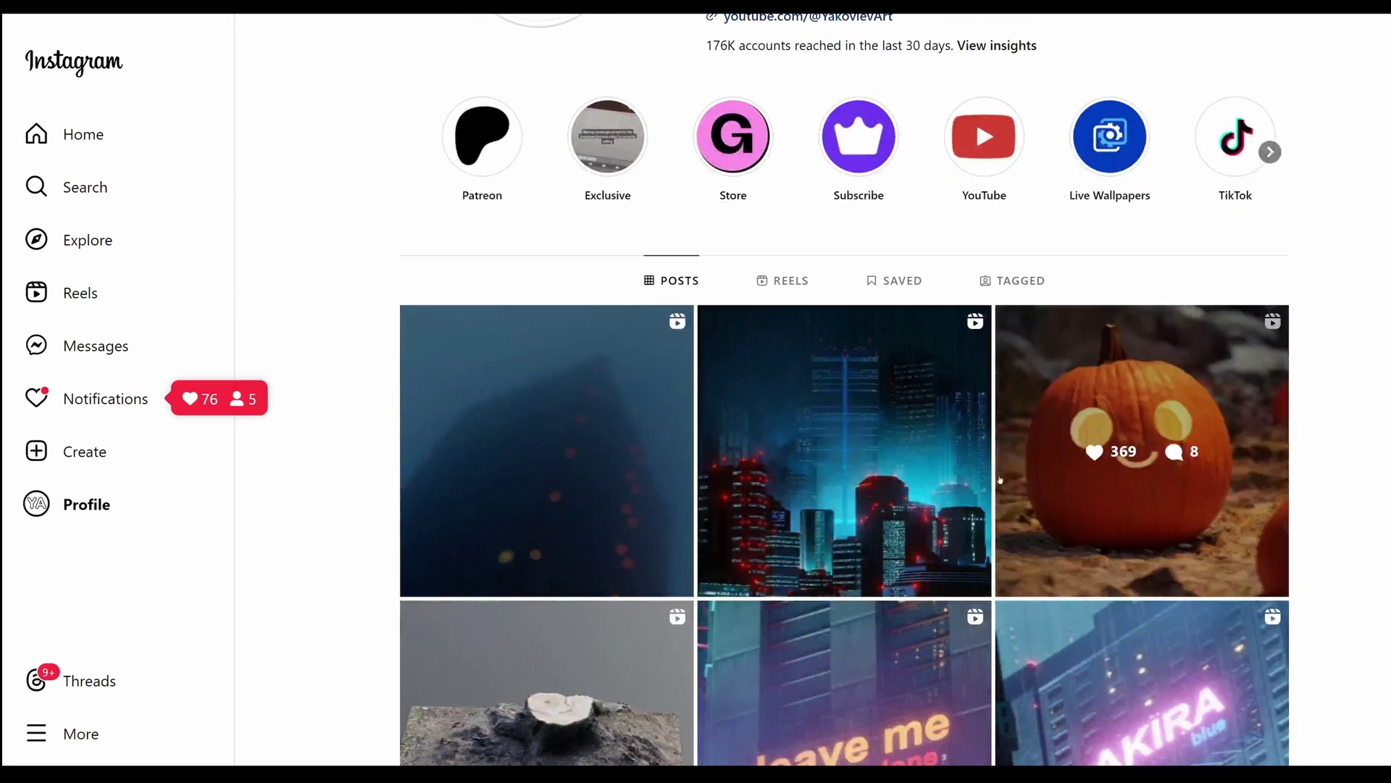
pyautogui.click(681, 421)
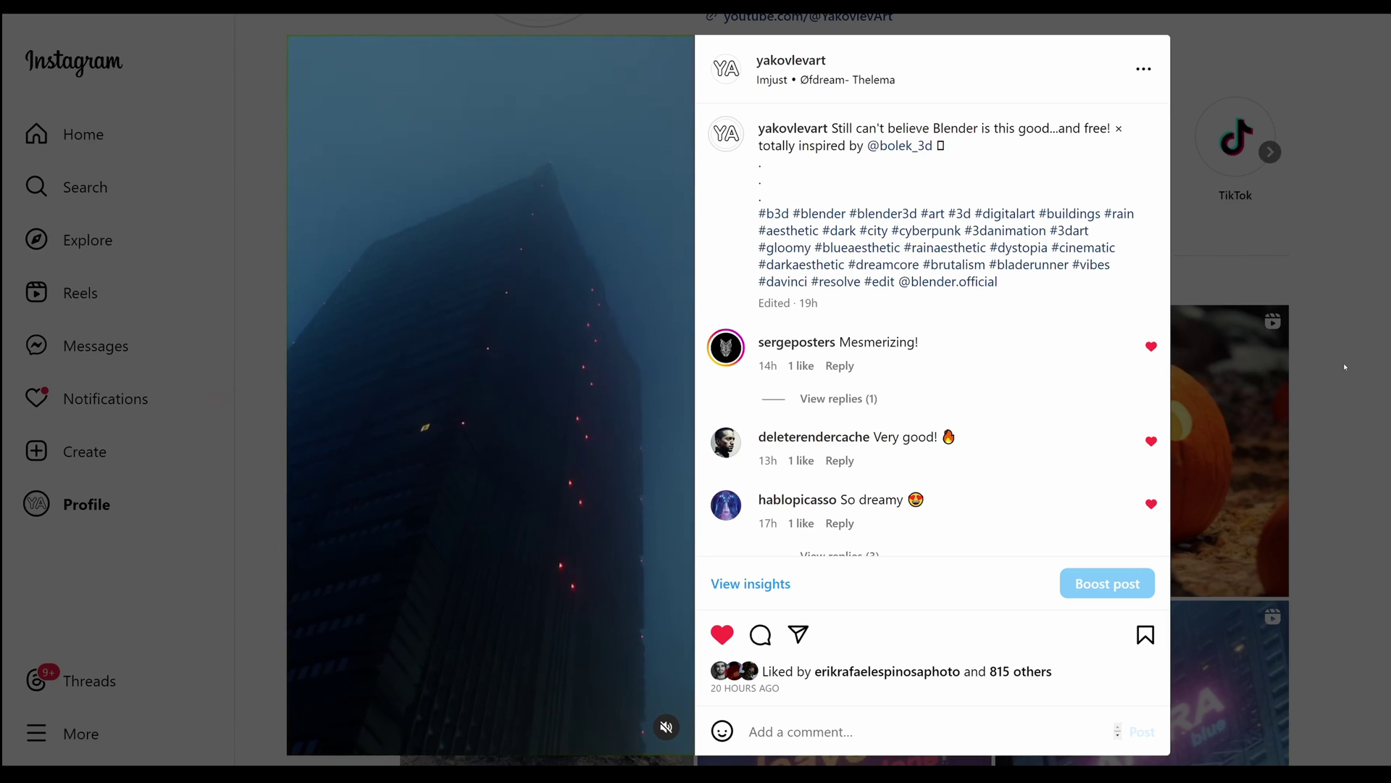
pyautogui.click(1345, 367)
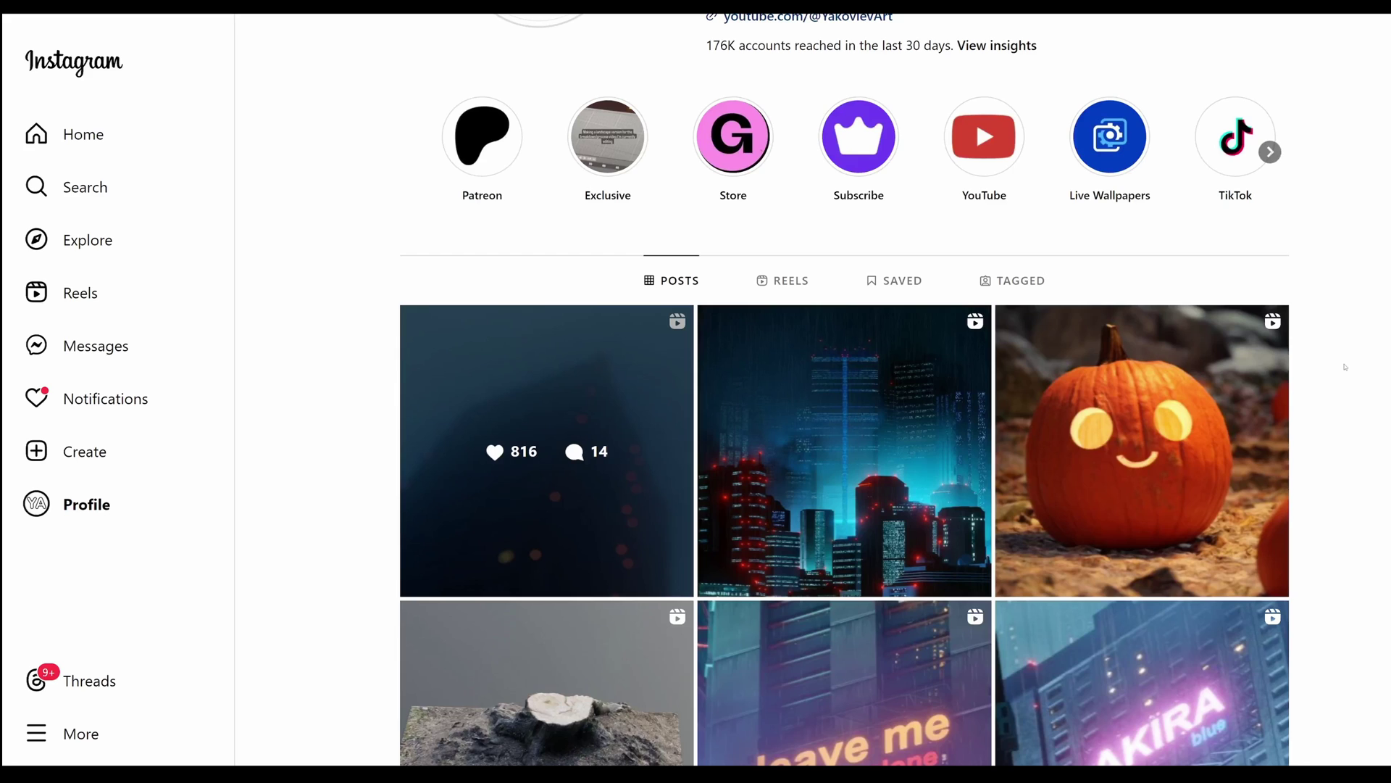
pyautogui.scroll(2, 1345, 366)
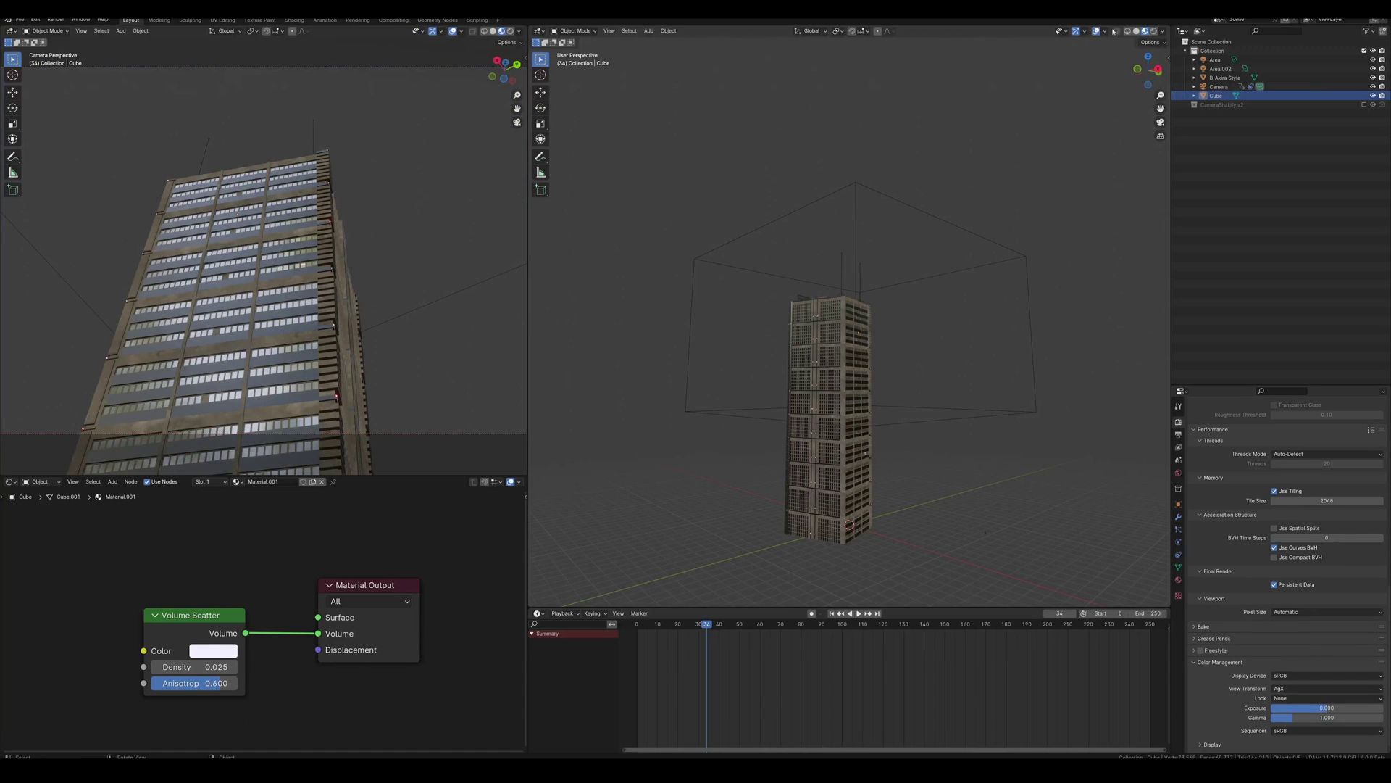
# - Preview the user perspective viewport in rendered shading and examine the fog cube around the building's upper part
pyautogui.click(1154, 31)
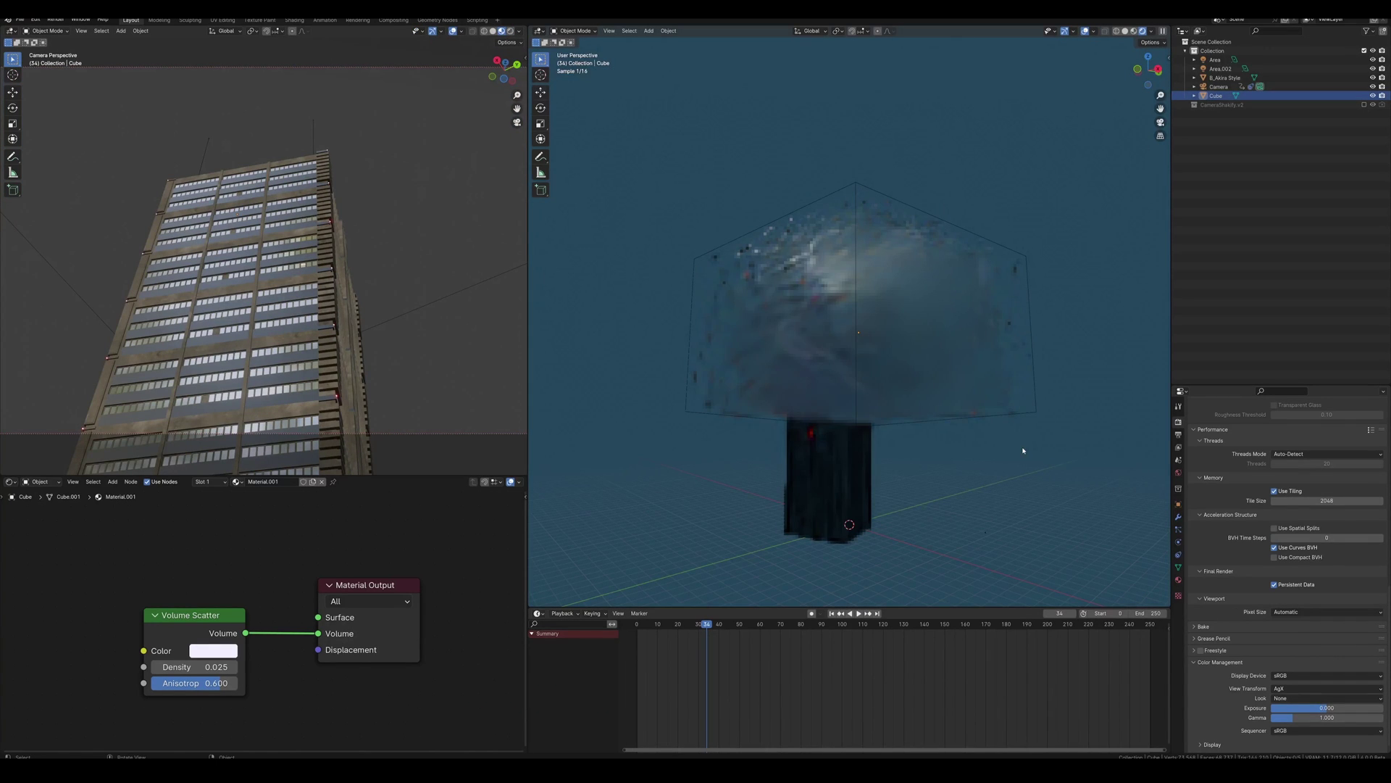
pyautogui.moveTo(1027, 452); pyautogui.dragTo(969, 481, button='middle')
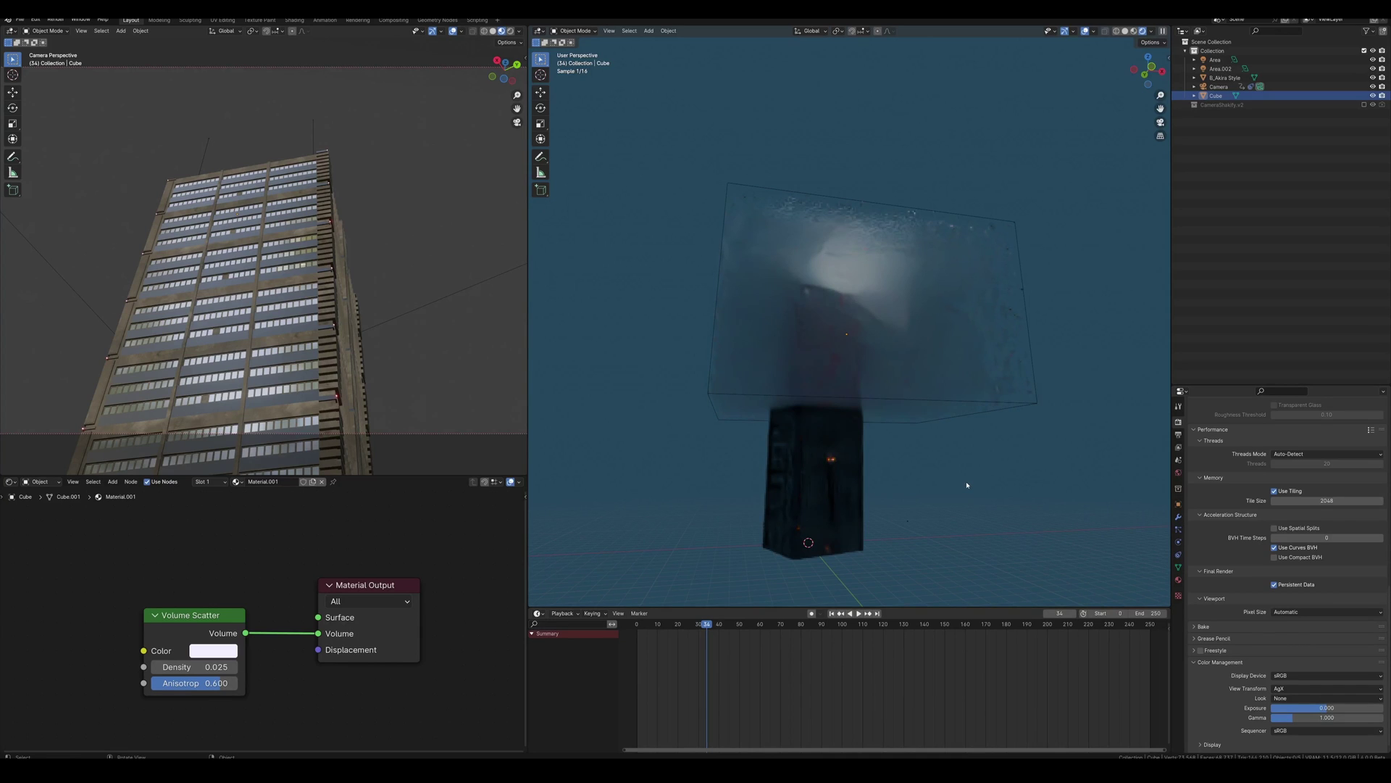
pyautogui.scroll(4, 934, 464)
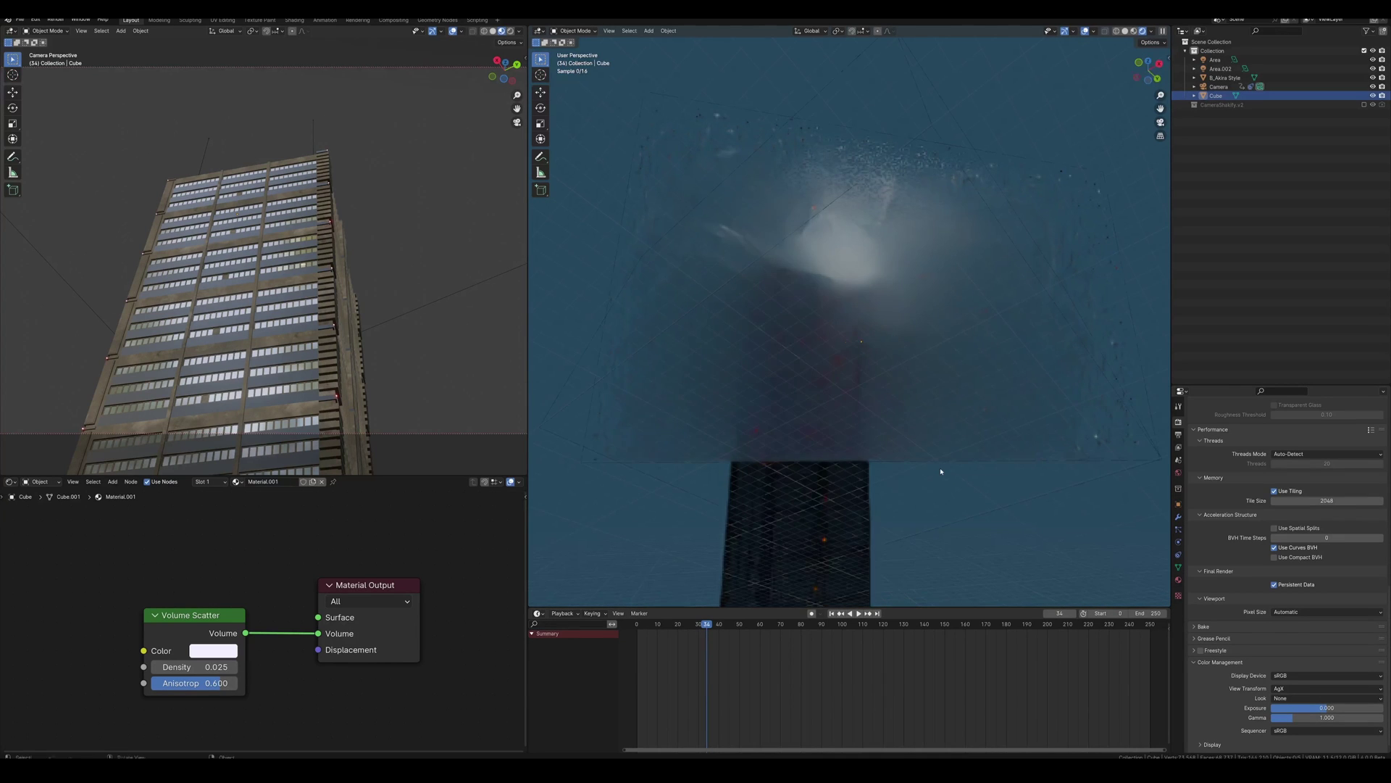
# - Set the user perspective viewport to solid shading and show the whole building with its surrounding volume cube
pyautogui.click(1134, 31)
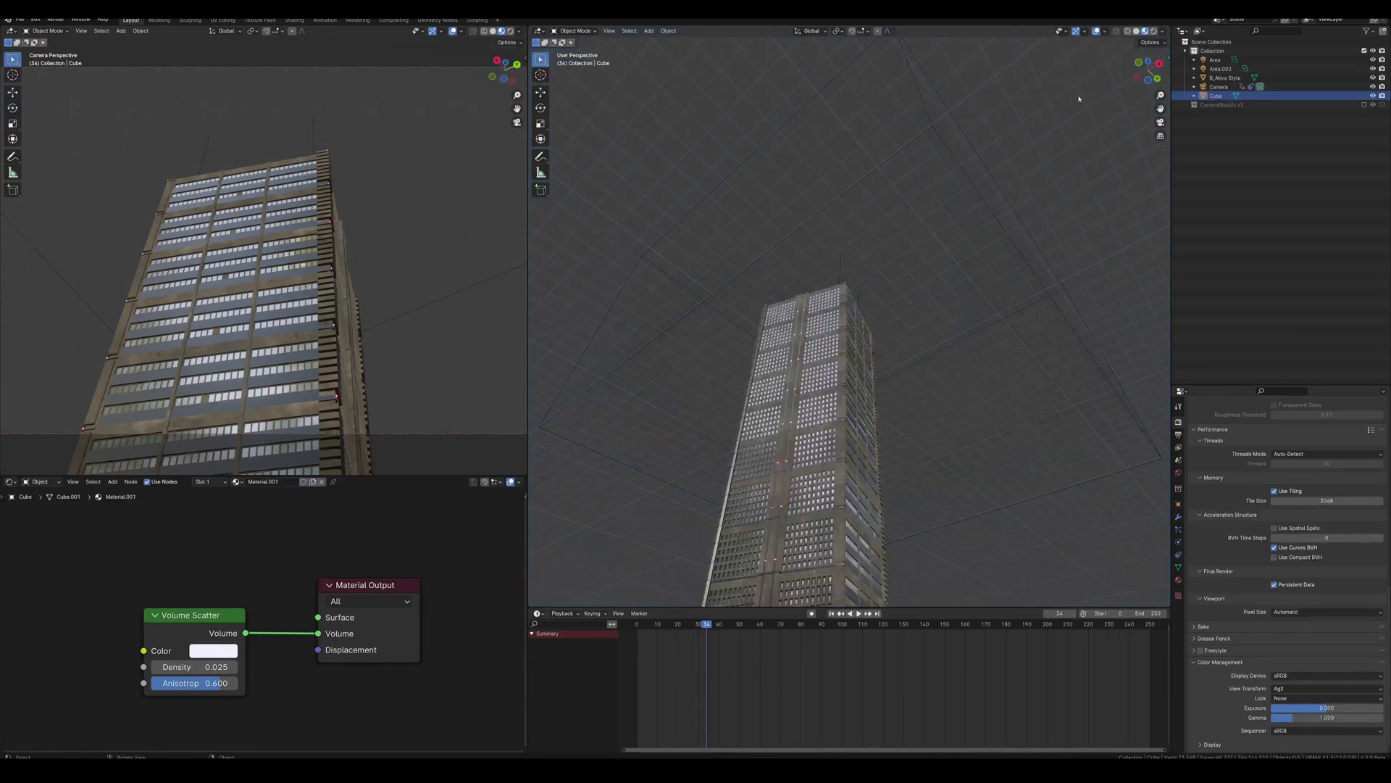
pyautogui.click(1136, 31)
pyautogui.moveTo(925, 463); pyautogui.dragTo(819, 490, button='middle')
pyautogui.scroll(-2, 820, 491)
pyautogui.scroll(-1, 378, 405)
pyautogui.scroll(-2, 377, 405)
# - Select the skyscraper and show it whole from outside the camera in the textured viewport
pyautogui.scroll(-3, 367, 547)
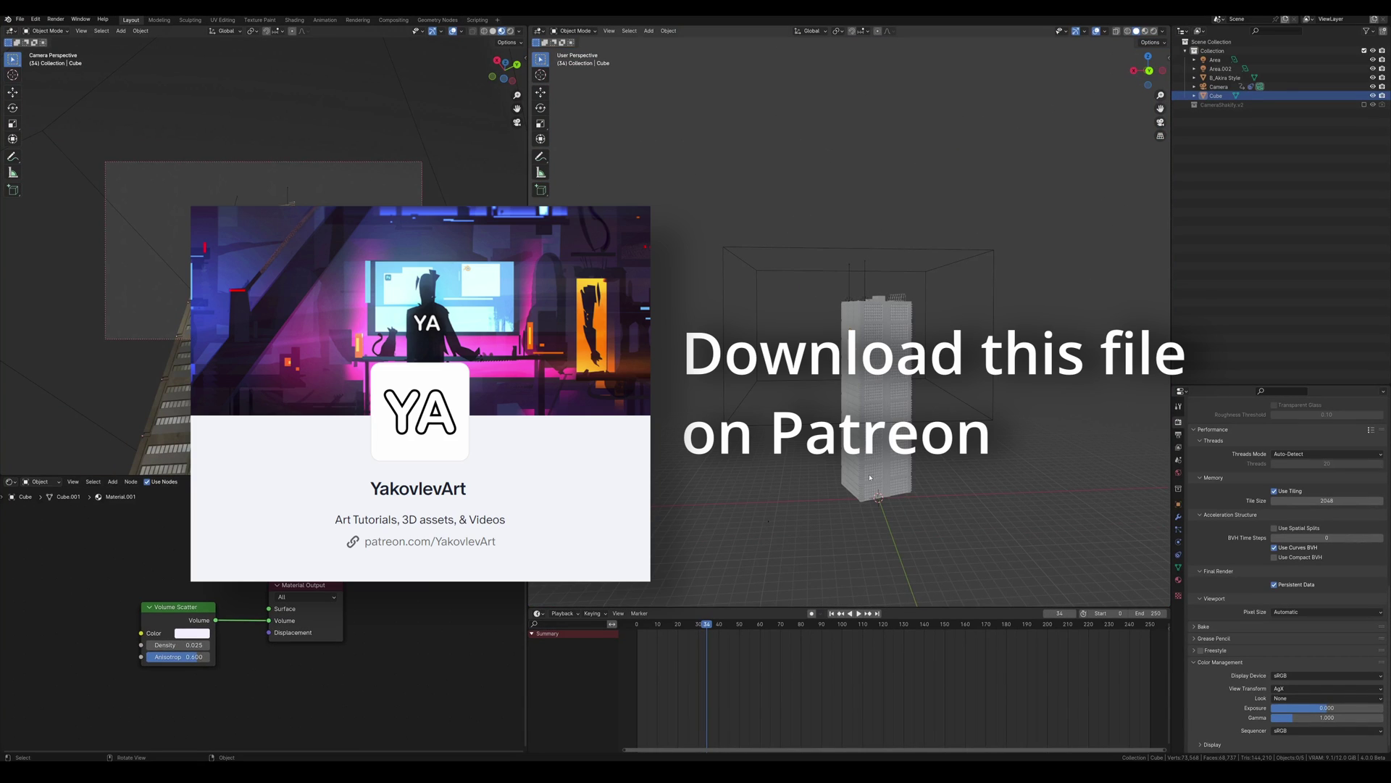
pyautogui.click(870, 477)
pyautogui.scroll(-2, 263, 255)
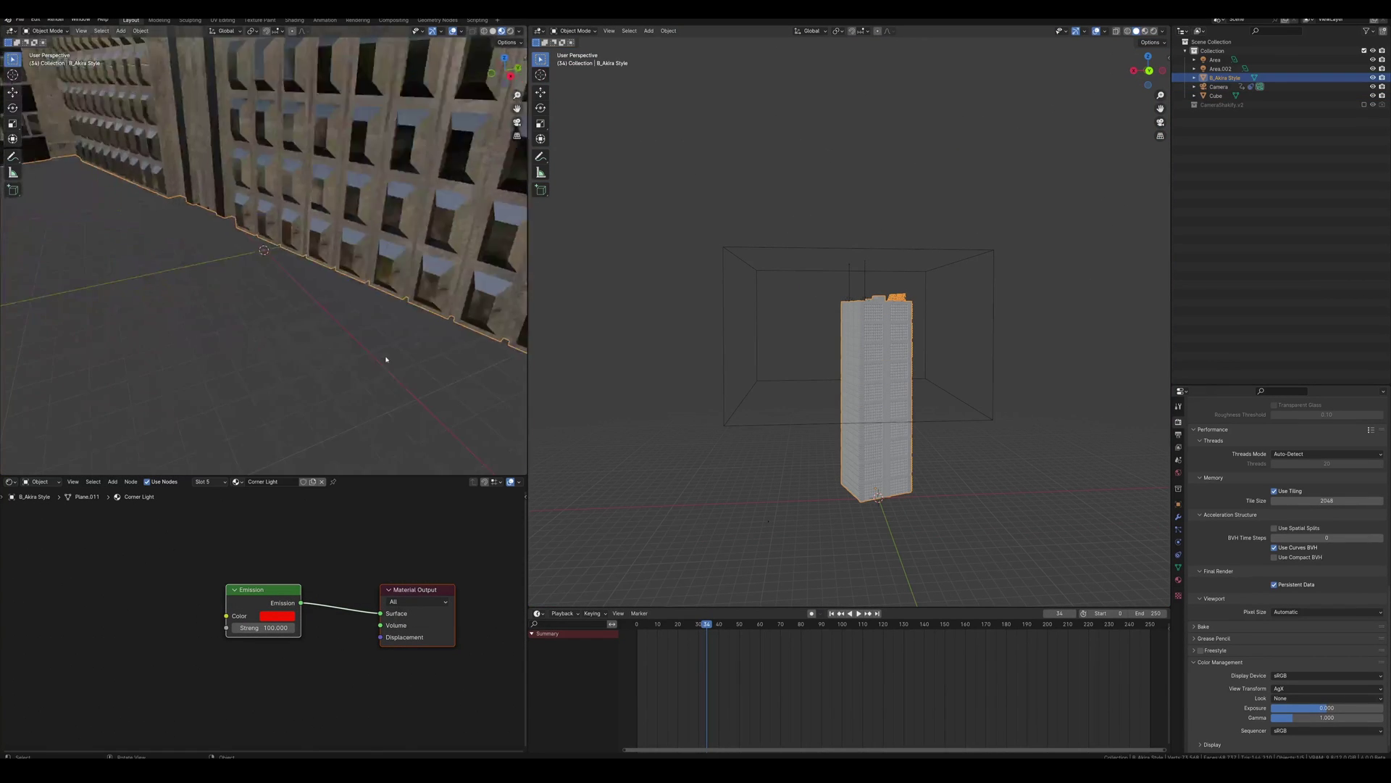
pyautogui.scroll(-4, 382, 354)
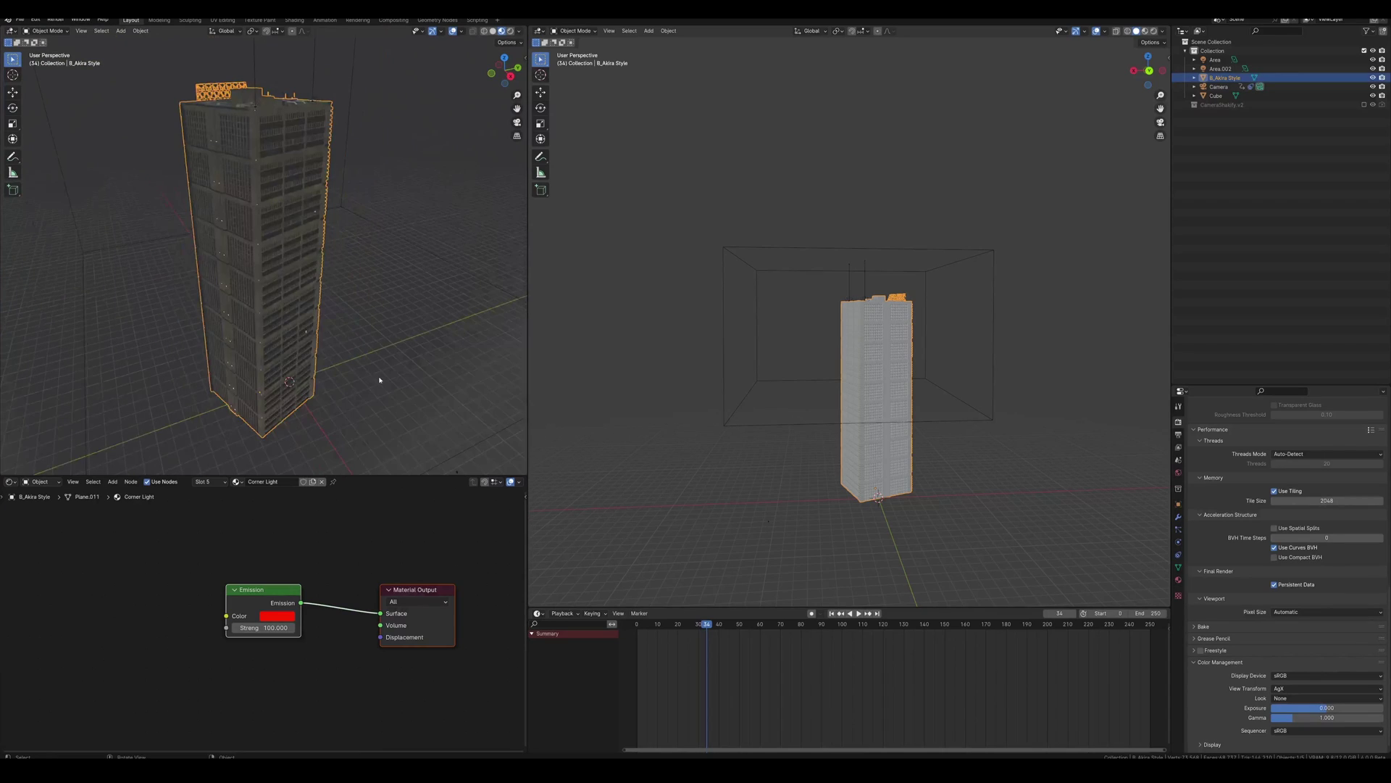